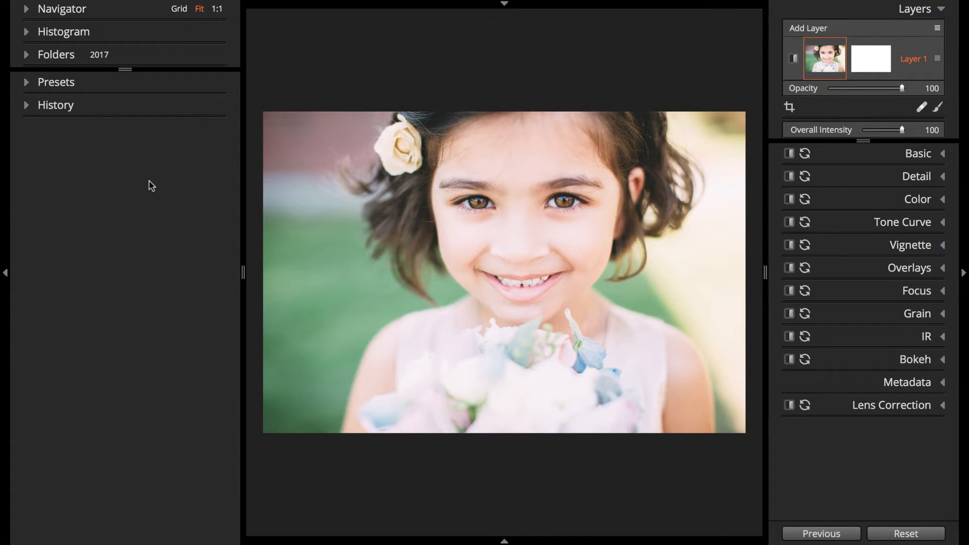
Apply the Extra Faded preset from the Faded category to the portrait and lower Exposure to -0.53.
{"action": "left_click", "coordinate": [40, 83]}
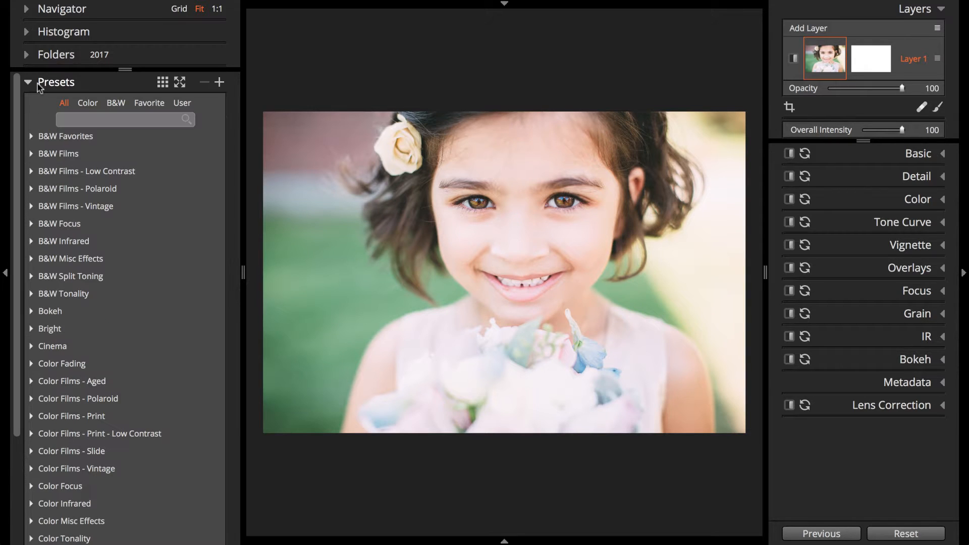
{"action": "scroll", "coordinate": [41, 201], "scroll_direction": "down", "scroll_amount": 4}
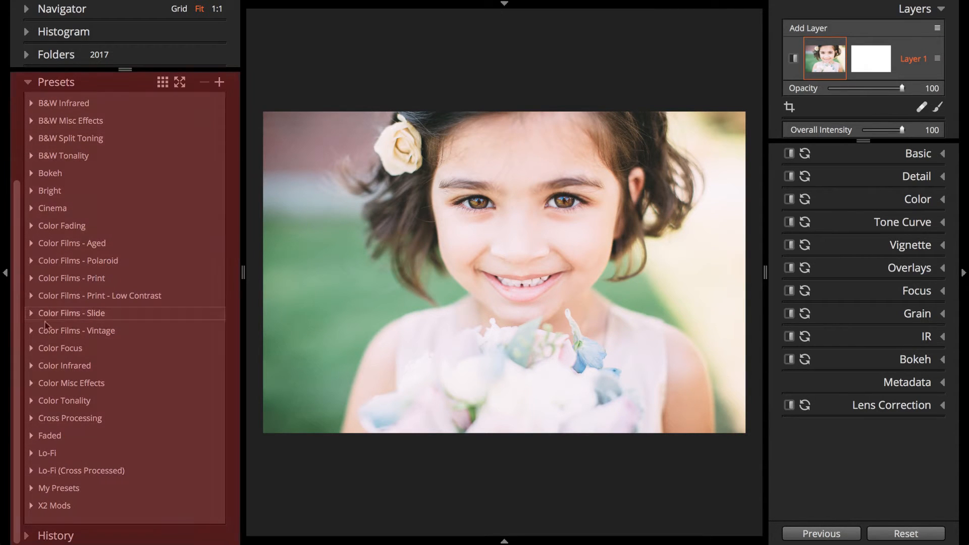
{"action": "left_click", "coordinate": [40, 436]}
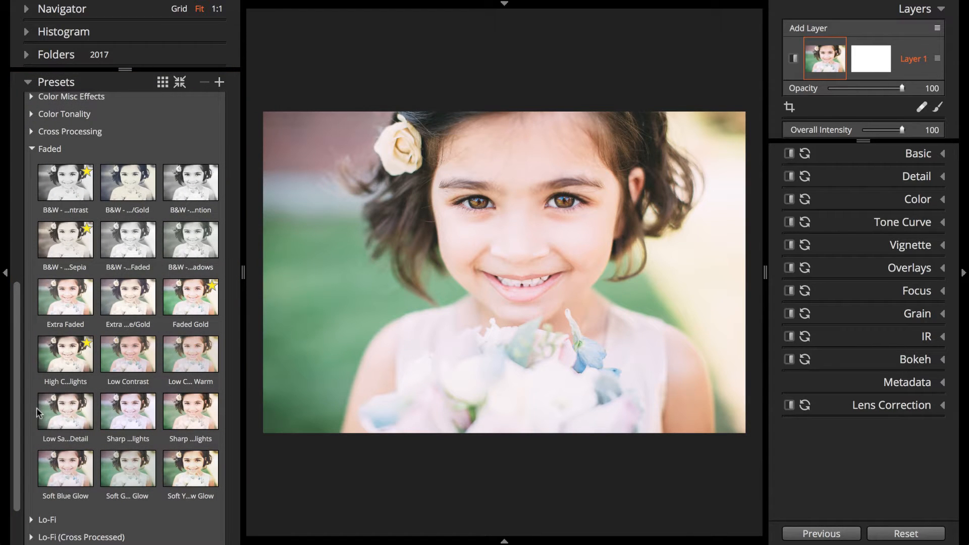
{"action": "left_click", "coordinate": [60, 356]}
{"action": "left_click", "coordinate": [71, 303]}
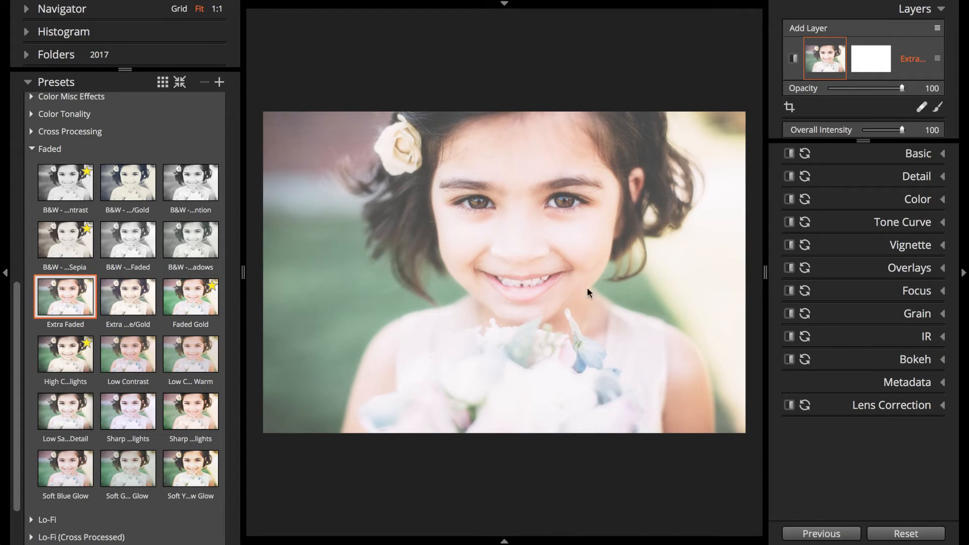
{"action": "left_click", "coordinate": [880, 155]}
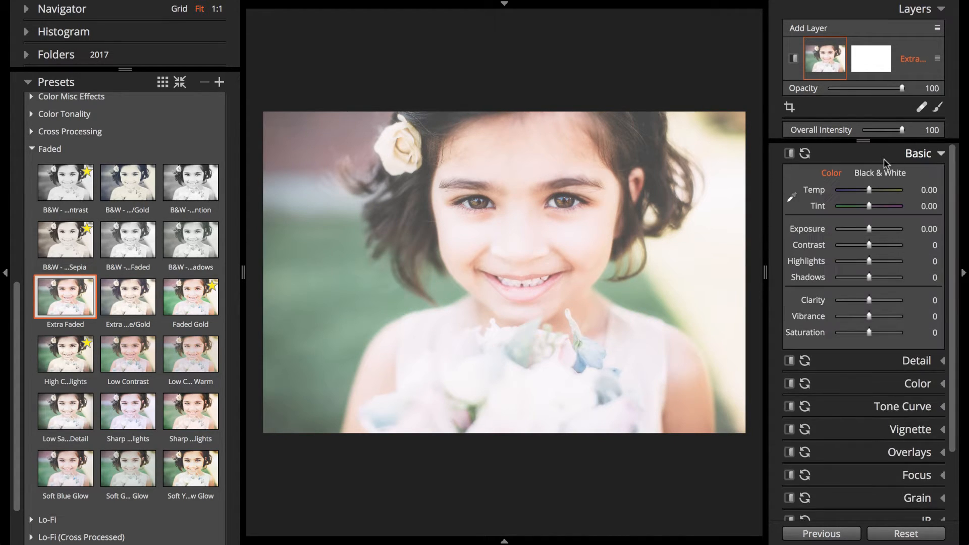
{"action": "left_click_drag", "start_coordinate": [869, 229], "coordinate": [866, 230]}
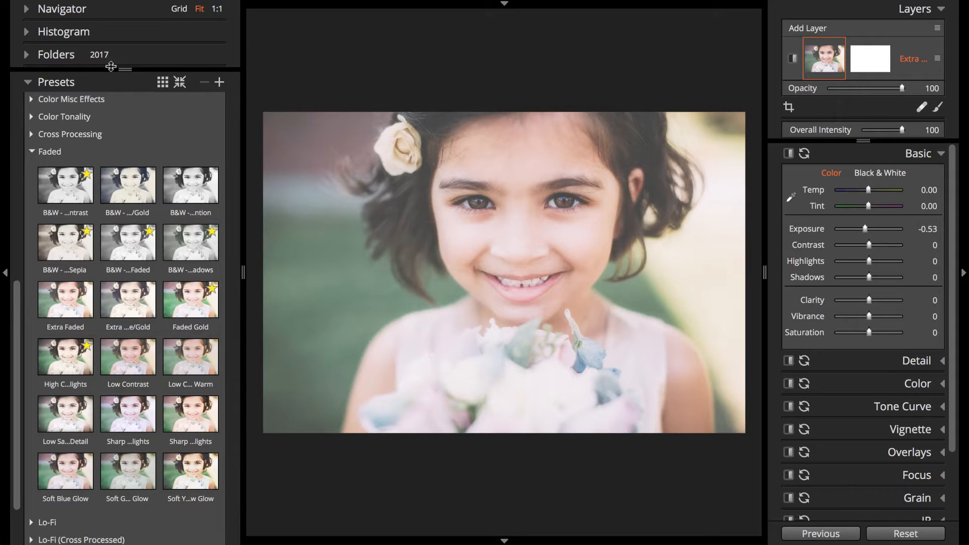
Review the history of edits made to the photo and return to the Faded presets.
{"action": "left_click", "coordinate": [56, 83]}
{"action": "left_click", "coordinate": [55, 103]}
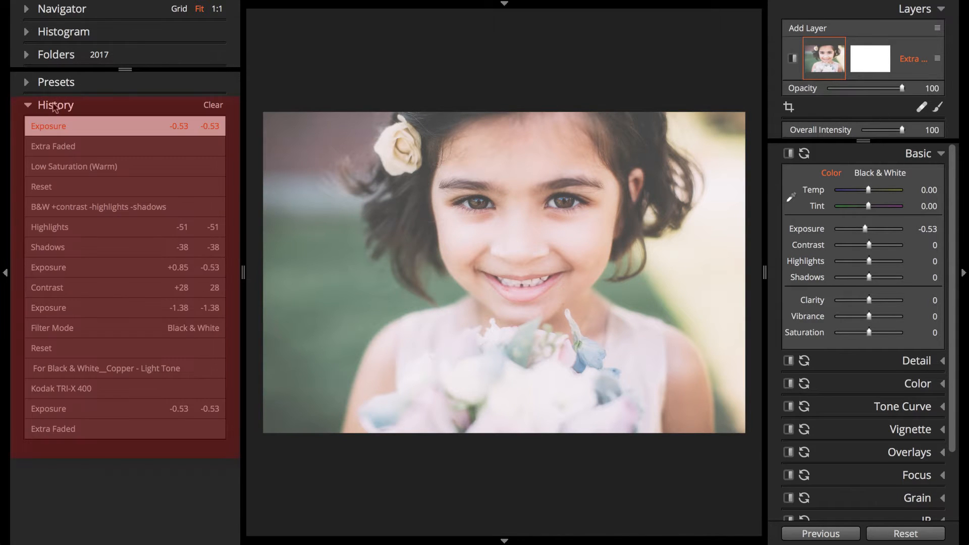
{"action": "left_click", "coordinate": [53, 105]}
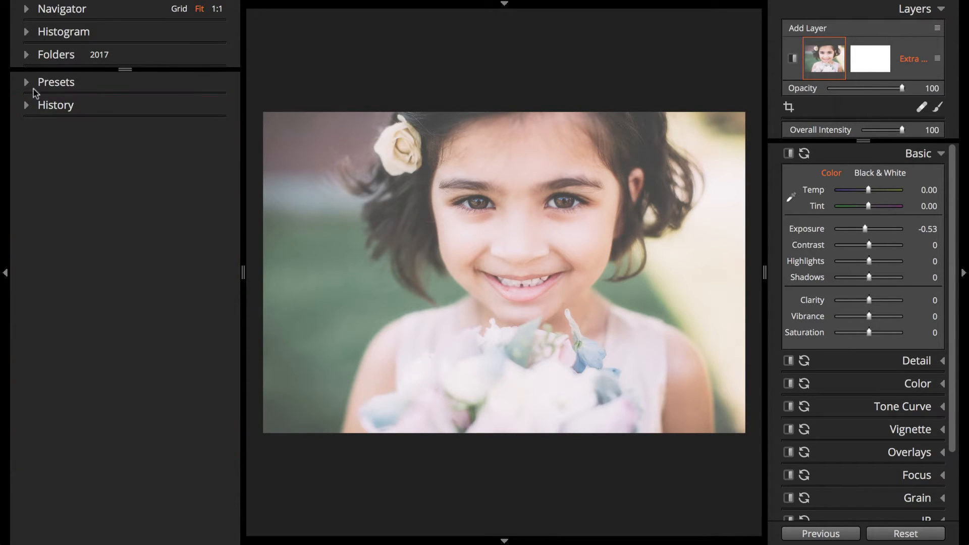
{"action": "left_click", "coordinate": [36, 90]}
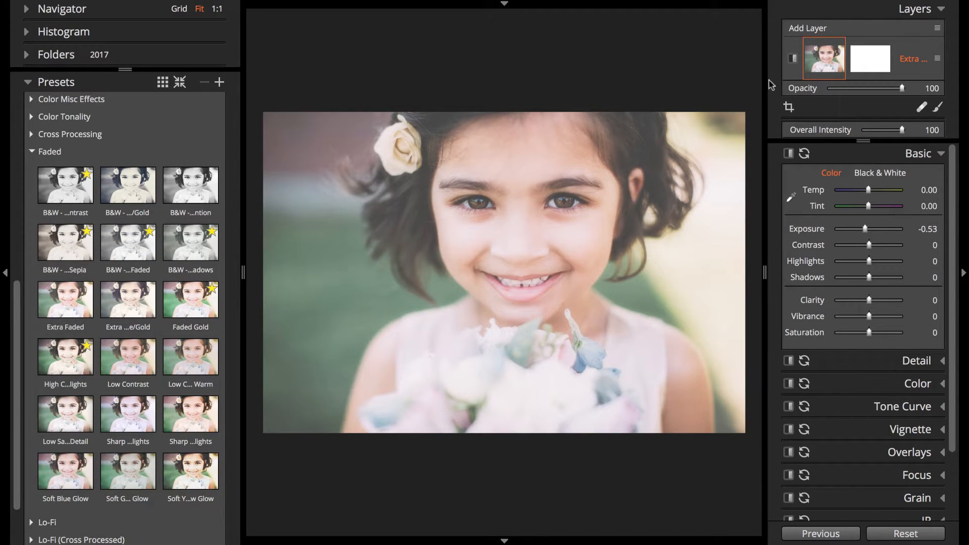
{"action": "mouse_move", "coordinate": [809, 58]}
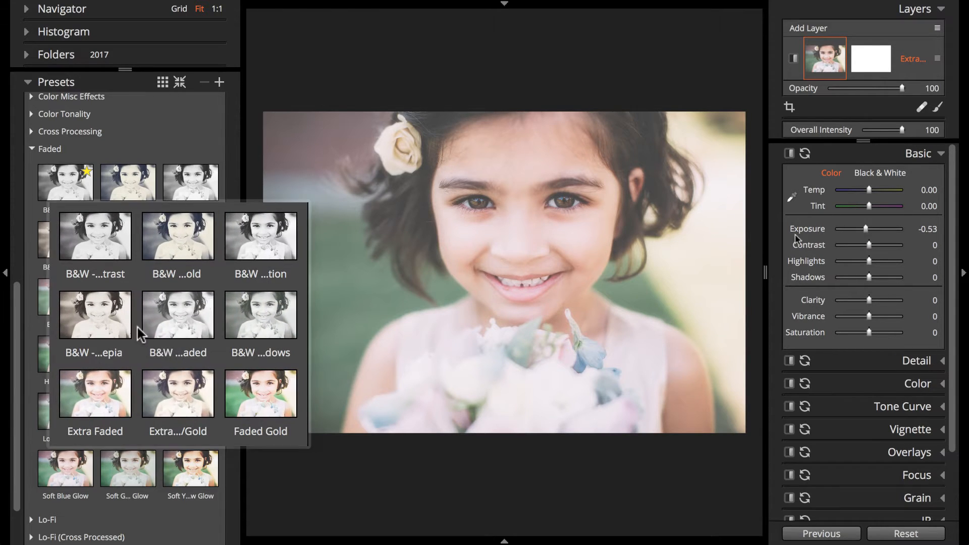
Mark the black-and-white faded and shadows presets in the second row of the Faded category as favorites.
{"action": "left_click", "coordinate": [121, 302]}
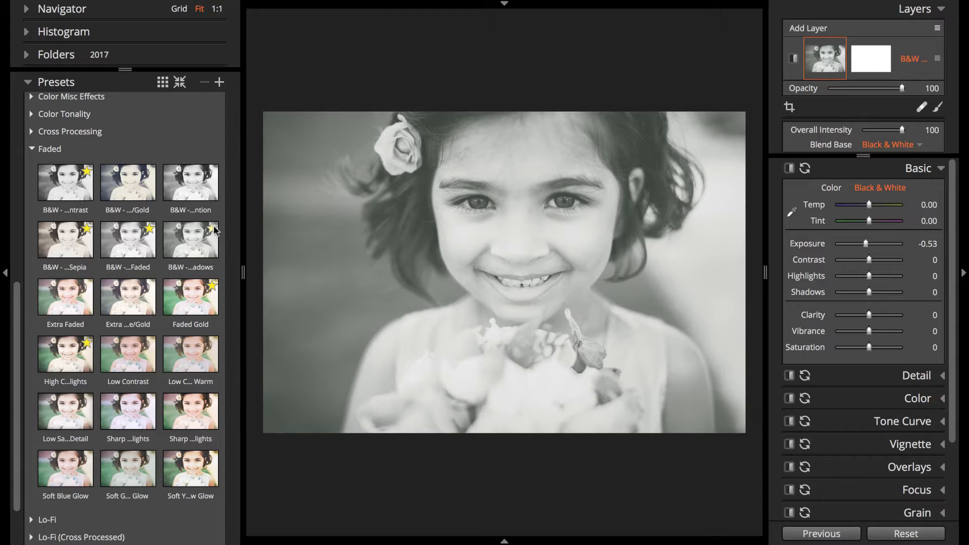
{"action": "left_click", "coordinate": [215, 230]}
Apply the Kodak TRI-X 400 preset from the B&W Films category to the photo.
{"action": "left_click", "coordinate": [63, 148]}
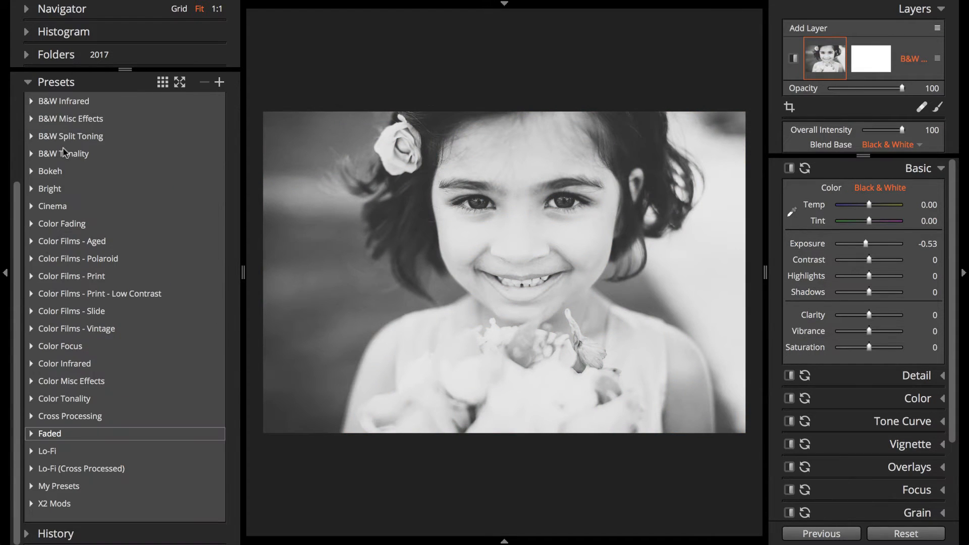
{"action": "left_click", "coordinate": [63, 153]}
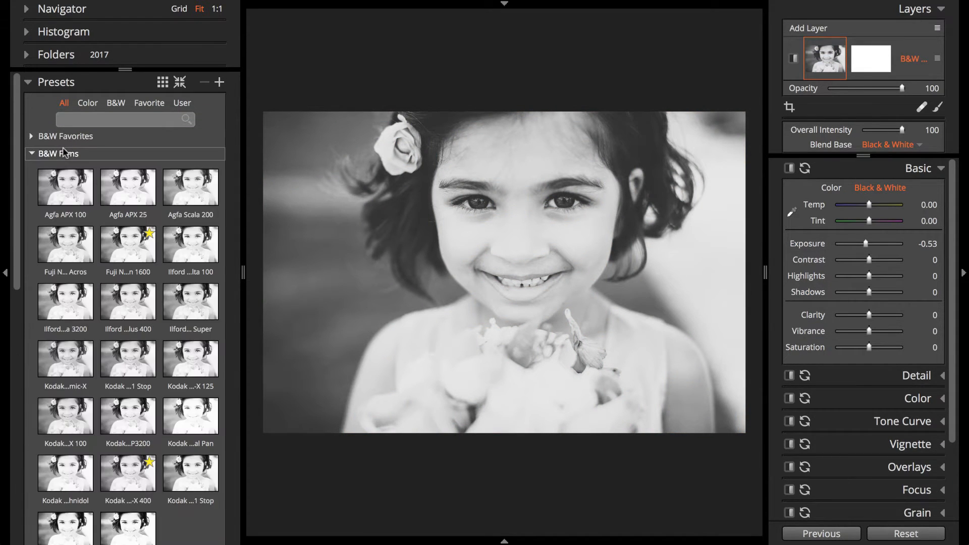
{"action": "left_click", "coordinate": [120, 479]}
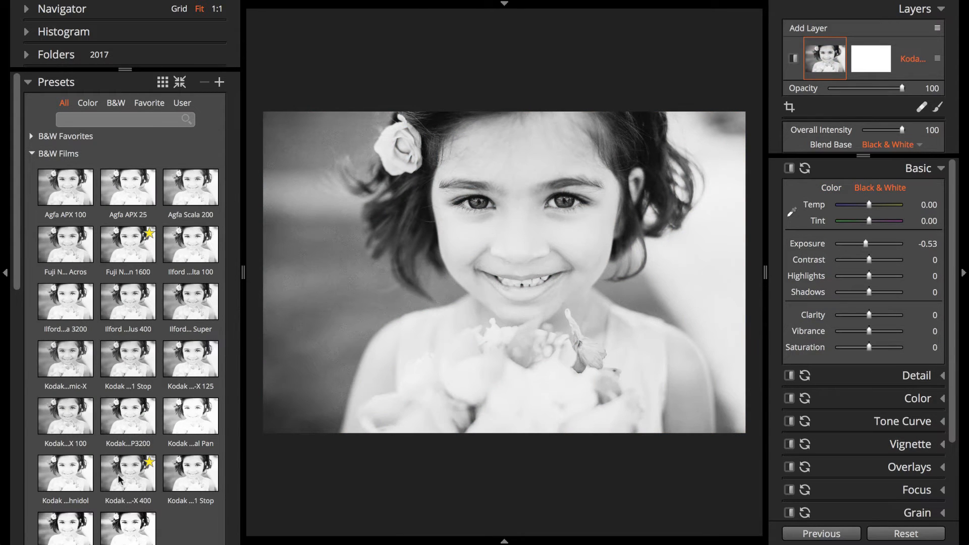
Apply the Copper - Light Tone split toning preset for Black & White to the photo.
{"action": "left_click", "coordinate": [902, 421]}
{"action": "left_click", "coordinate": [872, 459]}
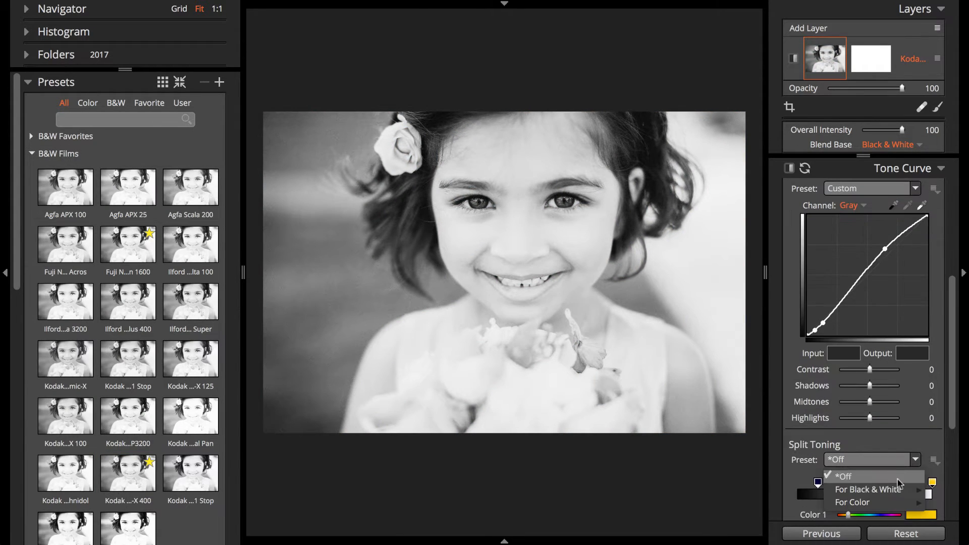
{"action": "mouse_move", "coordinate": [868, 489]}
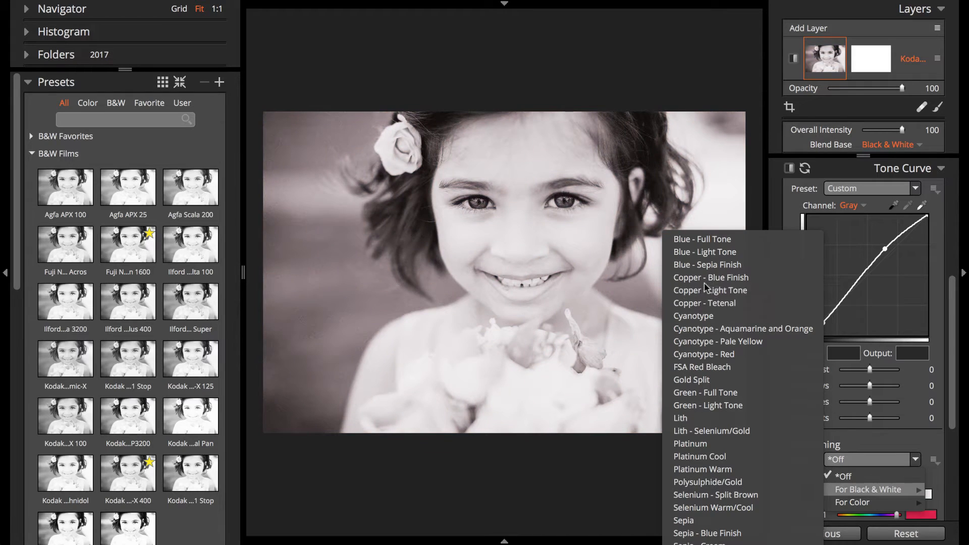
{"action": "left_click", "coordinate": [705, 287]}
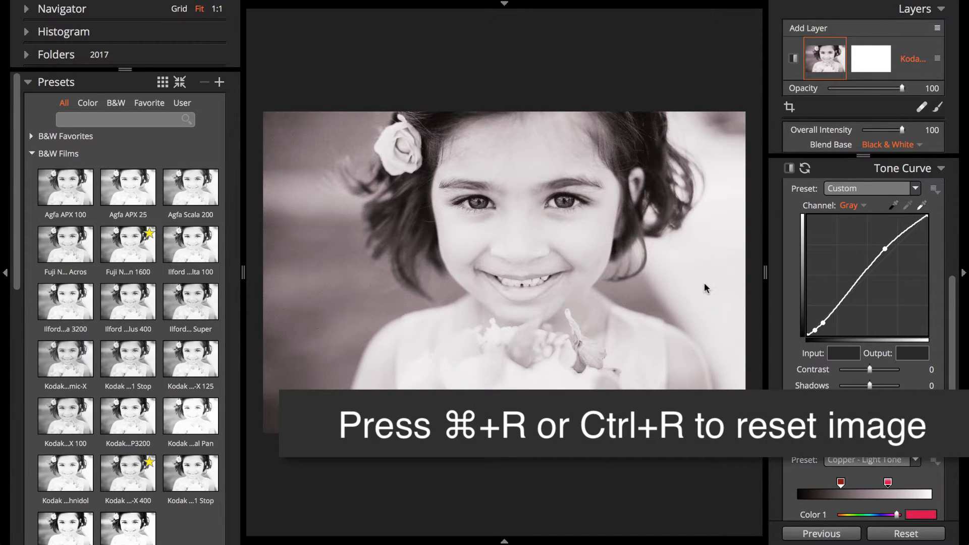
Reset all adjustments on the photo and convert it to Black & White.
{"action": "key", "text": "ctrl+r"}
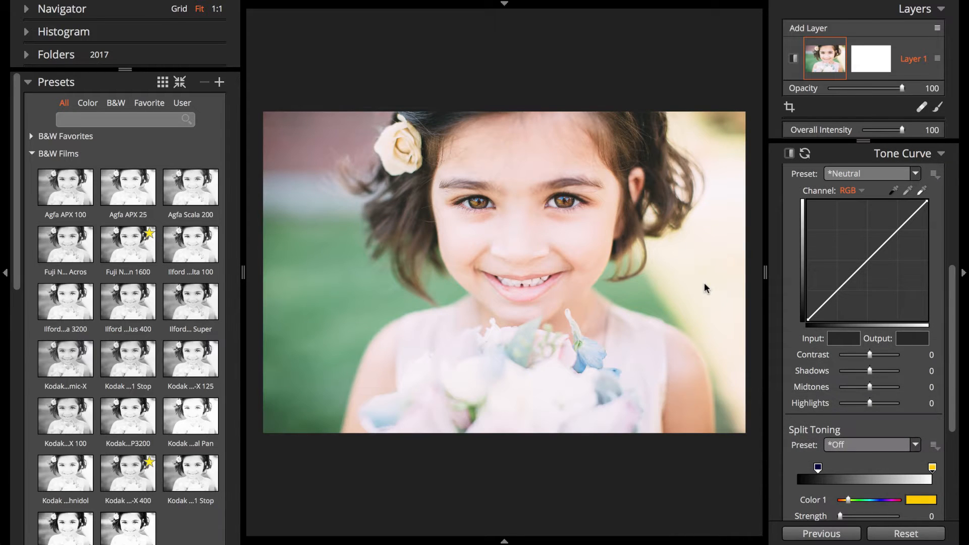
{"action": "scroll", "coordinate": [875, 200], "scroll_direction": "up", "scroll_amount": 5}
{"action": "left_click", "coordinate": [884, 173]}
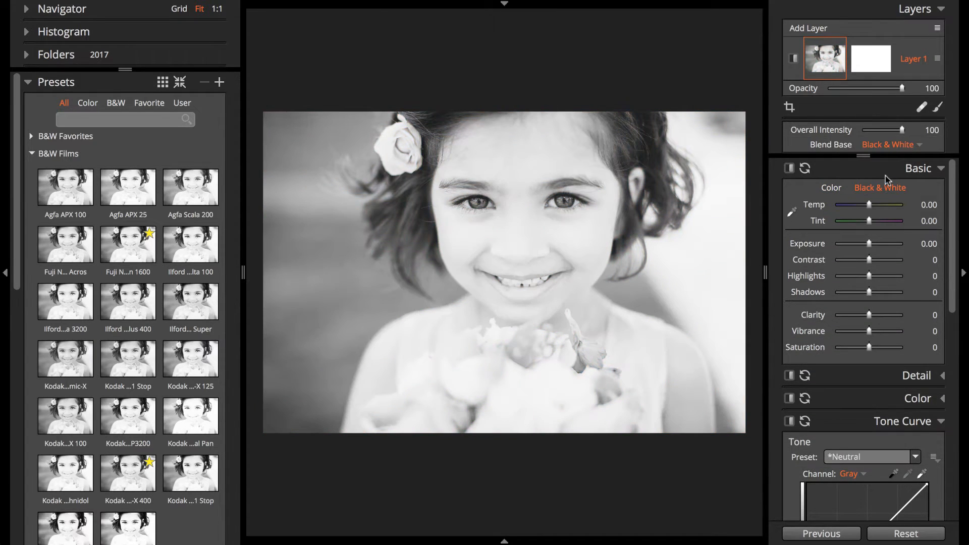
Set Exposure to -0.53, Contrast to 28, Highlights to -51 and Shadows to -38.
{"action": "mouse_move", "coordinate": [869, 243]}
{"action": "left_mouse_down"}
{"action": "mouse_move", "coordinate": [860, 243]}
{"action": "mouse_move", "coordinate": [879, 263]}
{"action": "mouse_move", "coordinate": [865, 243]}
{"action": "left_mouse_up"}
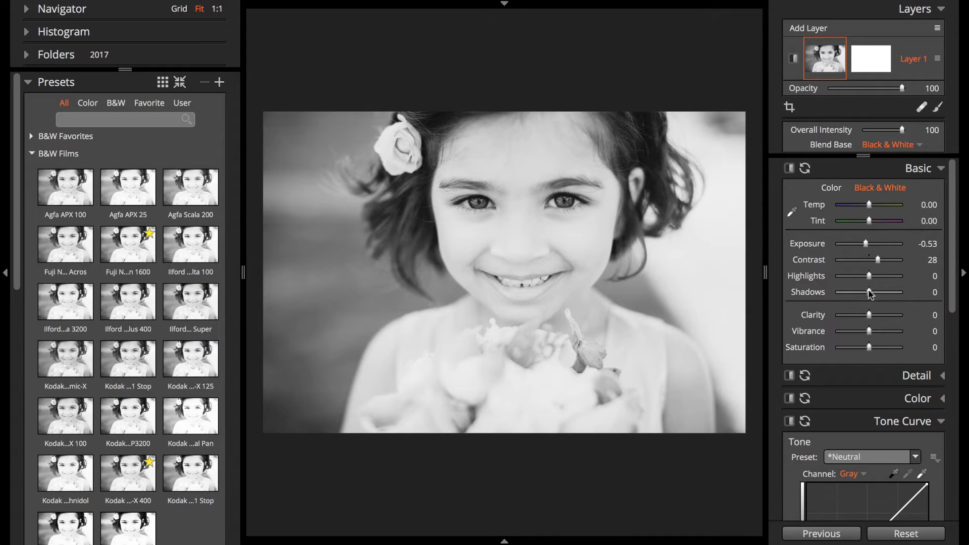
{"action": "left_click_drag", "start_coordinate": [869, 291], "coordinate": [853, 276]}
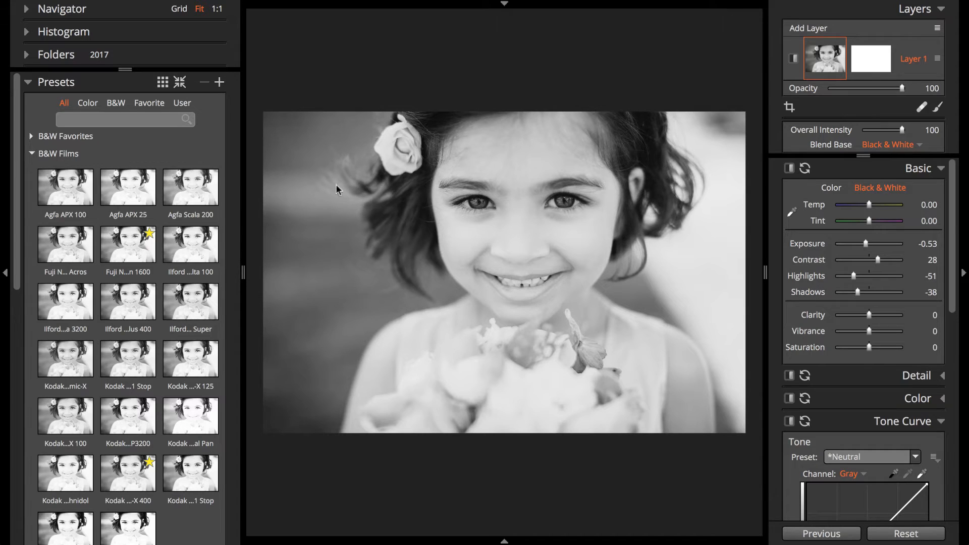
Create a new preset from these settings named "B&W +contrast -highlights -shadows" in the BW Favorites category.
{"action": "left_click", "coordinate": [220, 83]}
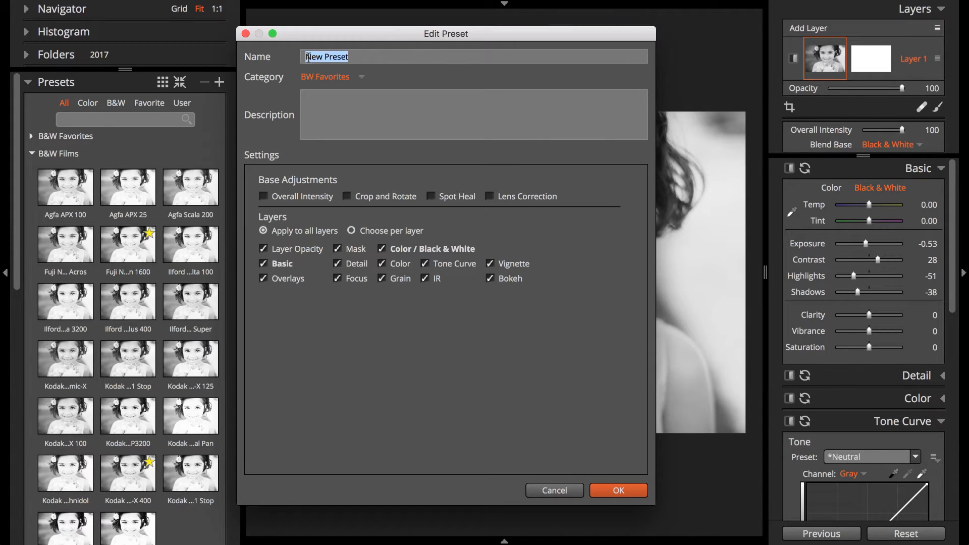
{"action": "type", "text": "B&W +contrast "}
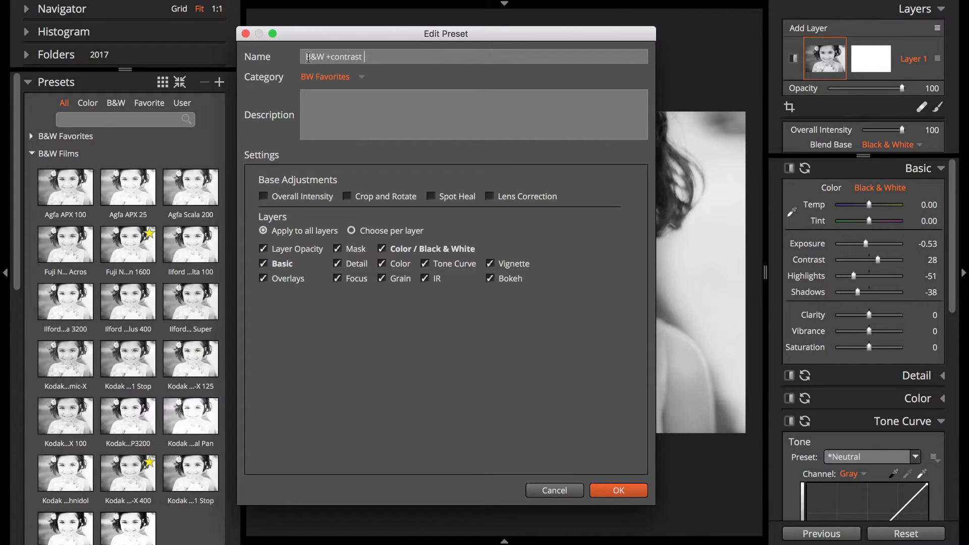
{"action": "type", "text": "-highlights -shadows"}
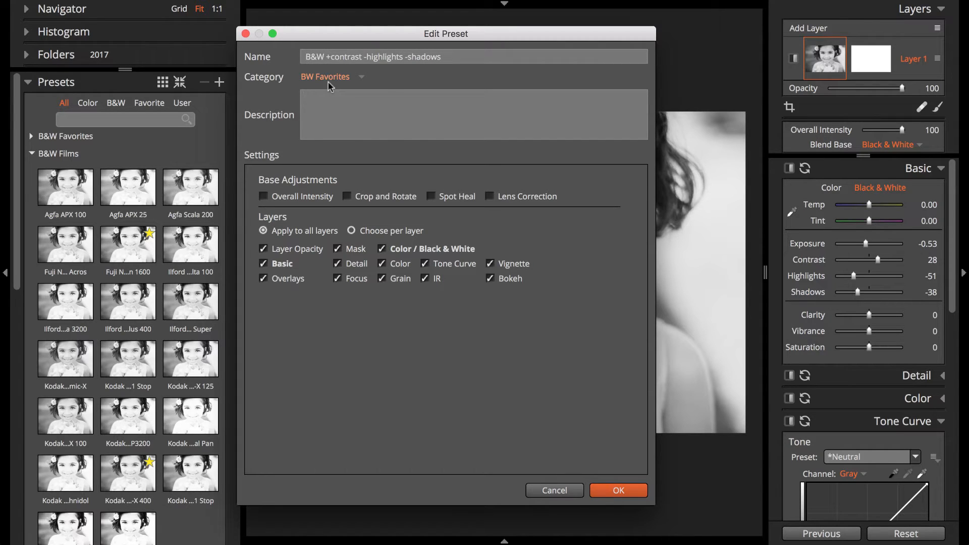
{"action": "left_click", "coordinate": [325, 76]}
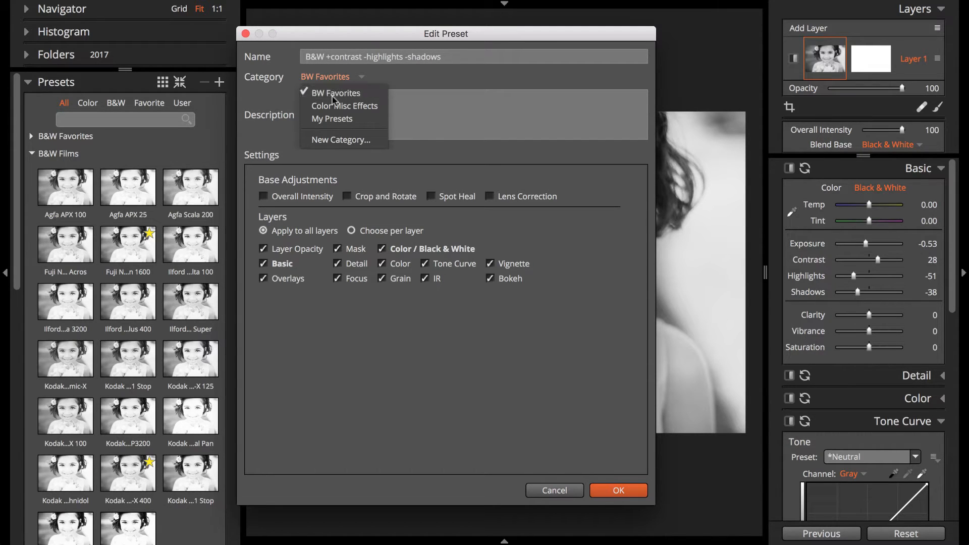
{"action": "left_click", "coordinate": [329, 96]}
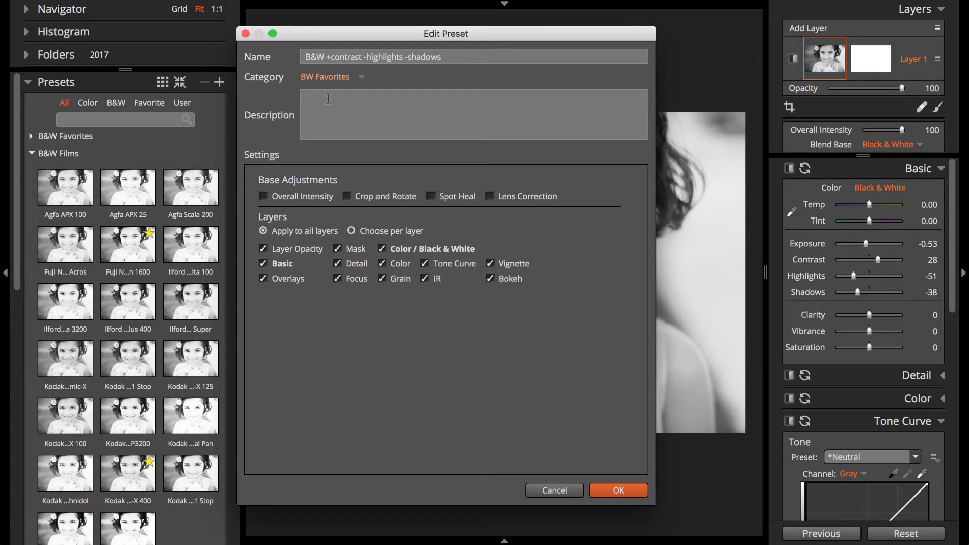
Add the description "High Contrast, Lowered Highlights, Darker Shadows. Good for portraits." and save the preset.
{"action": "left_click", "coordinate": [328, 99]}
{"action": "type", "text": "High Contrast, Lowered Highlights, Darker Shadows. Good for p"}
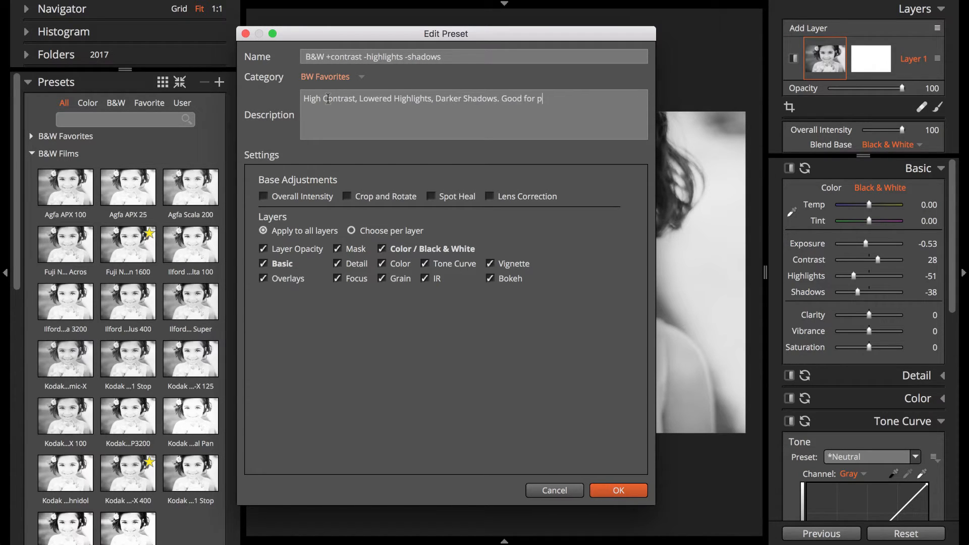
{"action": "type", "text": "ortraits."}
{"action": "left_click", "coordinate": [607, 489]}
Show the saved preset in the B&W Favorites category and look at its delete, edit and export options.
{"action": "left_click", "coordinate": [31, 137]}
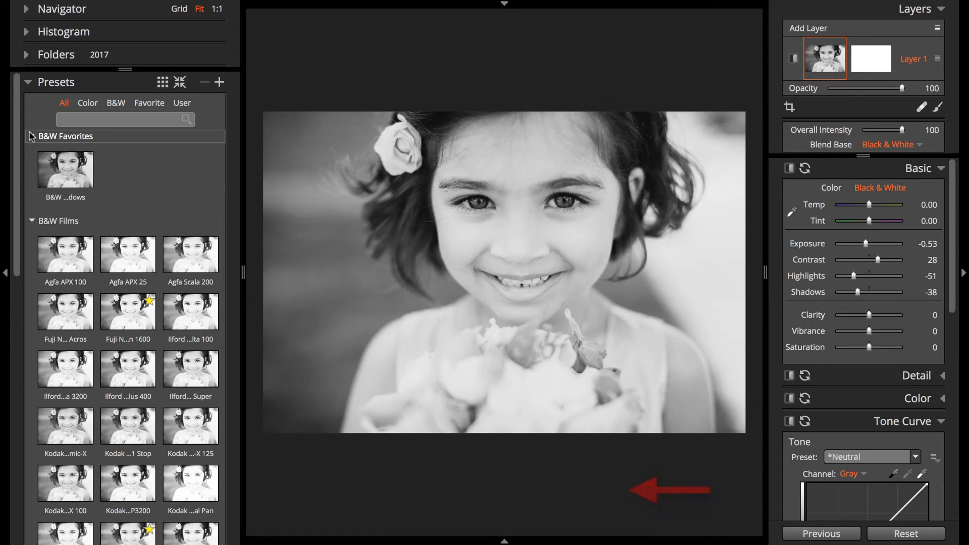
{"action": "right_click", "coordinate": [58, 175]}
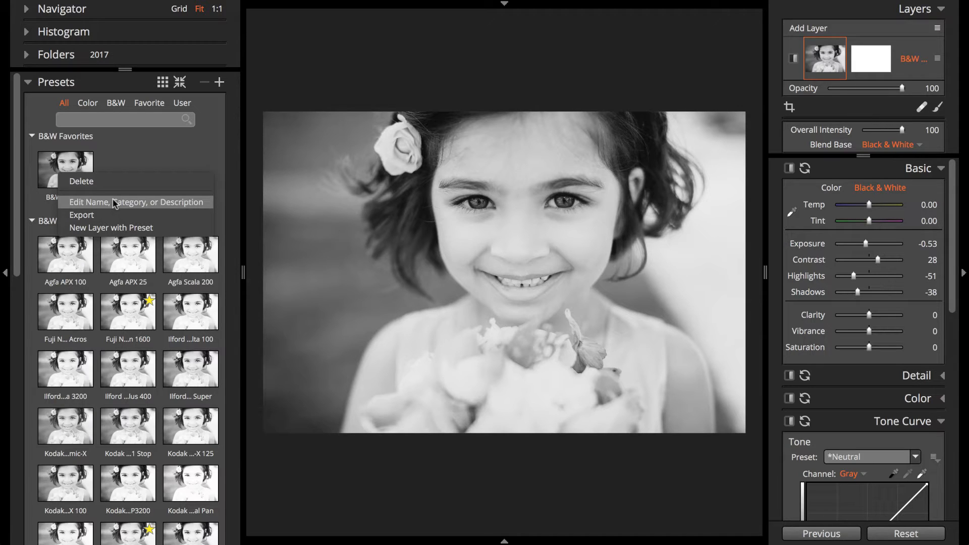
{"action": "left_click", "coordinate": [116, 167]}
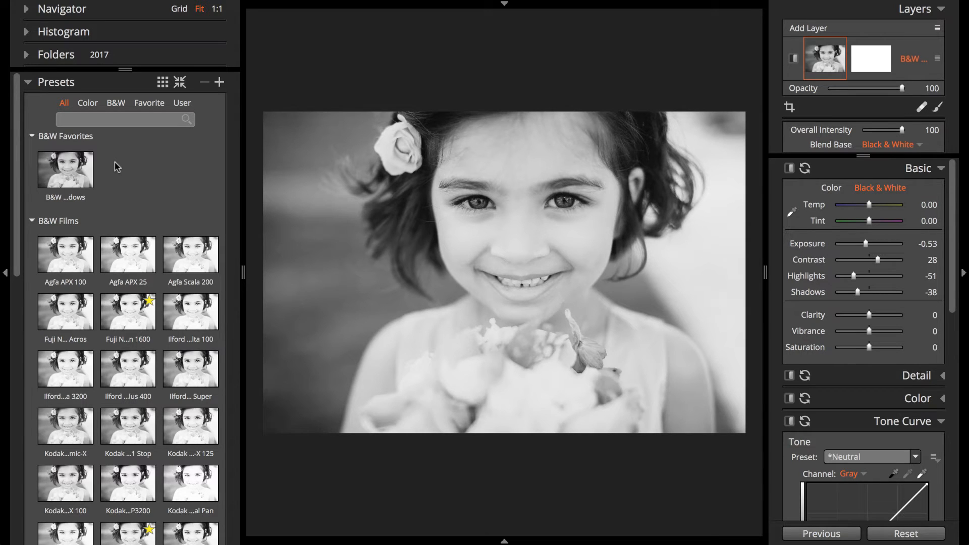
Set the user folder location to the Dropbox folder in the general preferences and close the preferences.
{"action": "key", "text": "super+comma"}
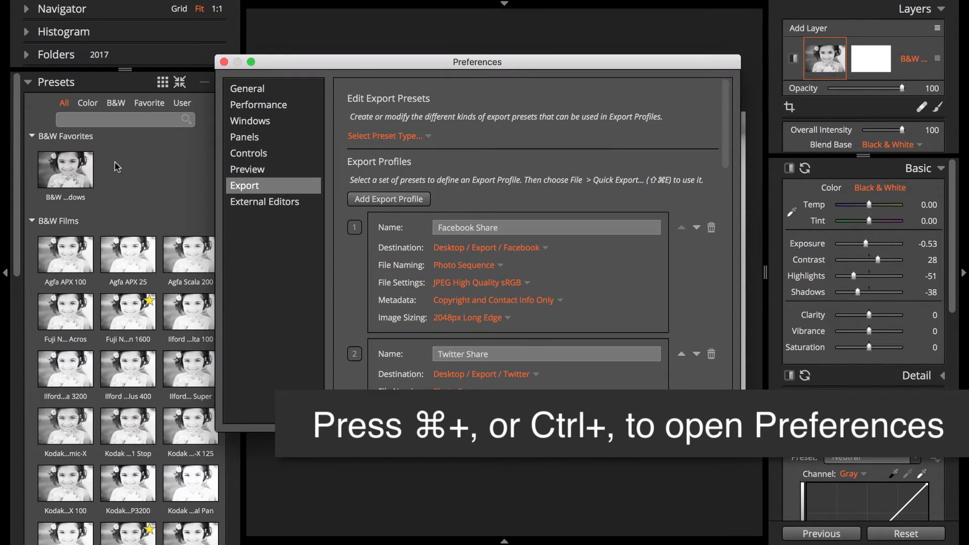
{"action": "left_click", "coordinate": [234, 90]}
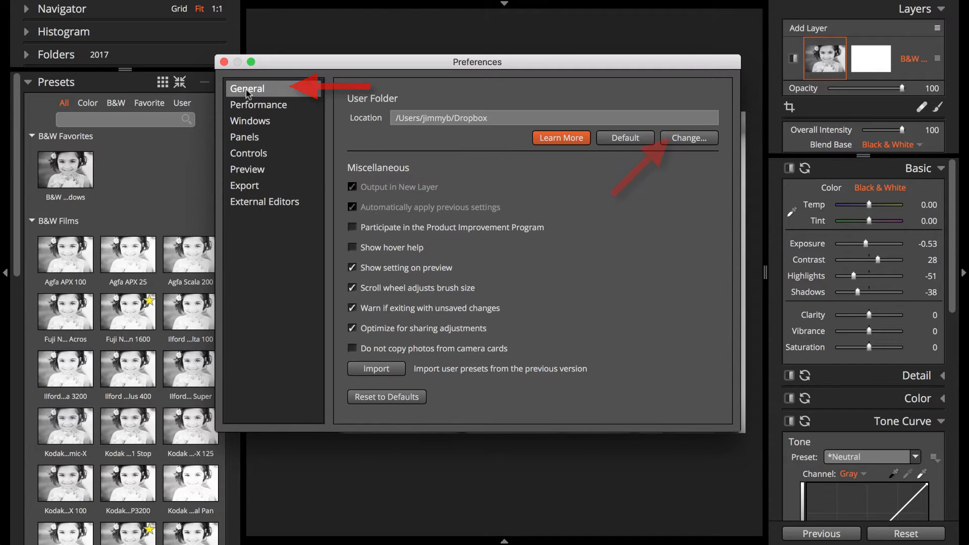
{"action": "left_click", "coordinate": [688, 138]}
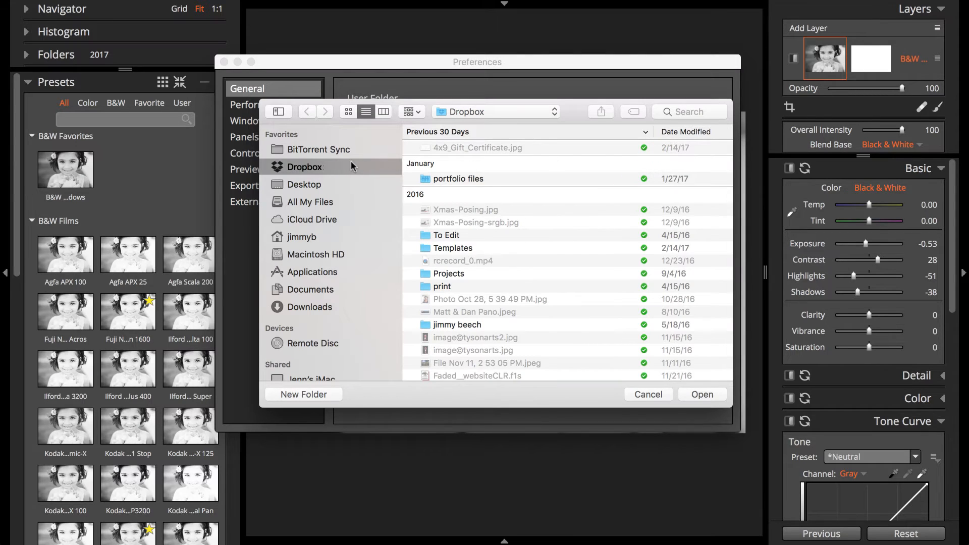
{"action": "left_click", "coordinate": [699, 394]}
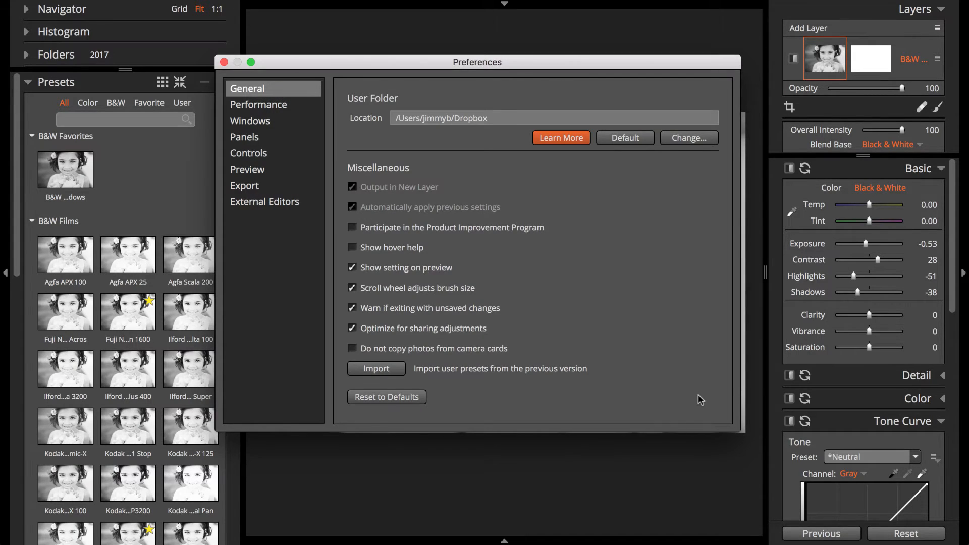
{"action": "left_click", "coordinate": [224, 62]}
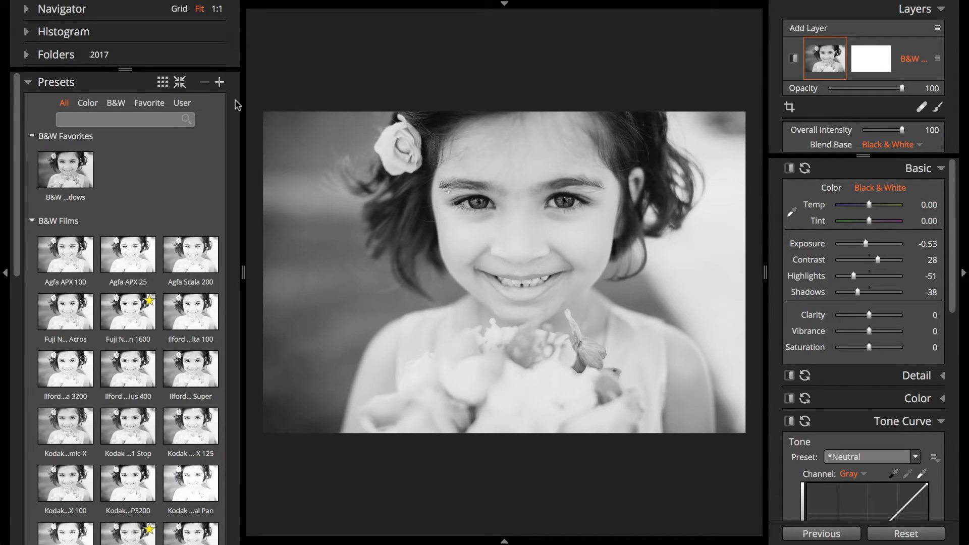
Search the presets for "portrait", clear the search, and return from the favorites to the list of all presets.
{"action": "key", "text": "ctrl+p"}
{"action": "type", "text": "p"}
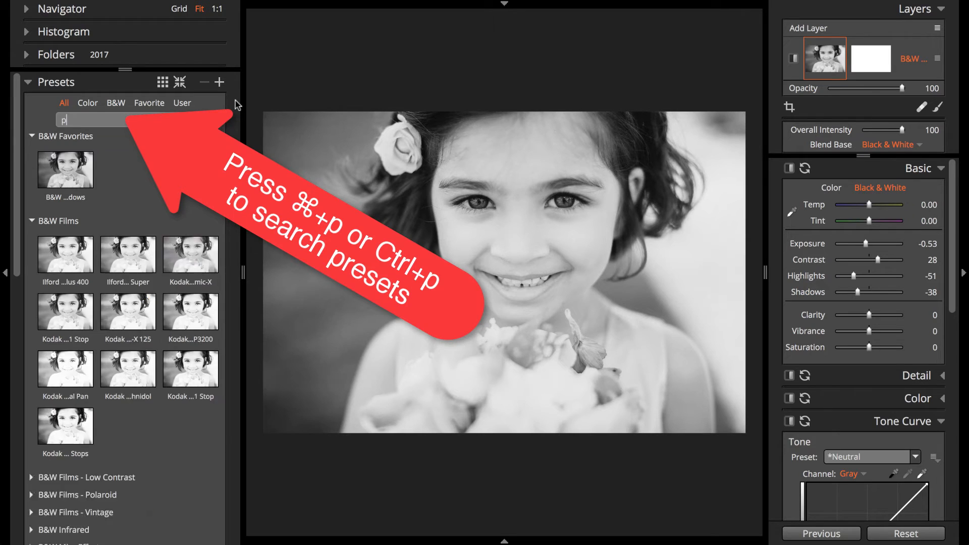
{"action": "type", "text": "ortrait"}
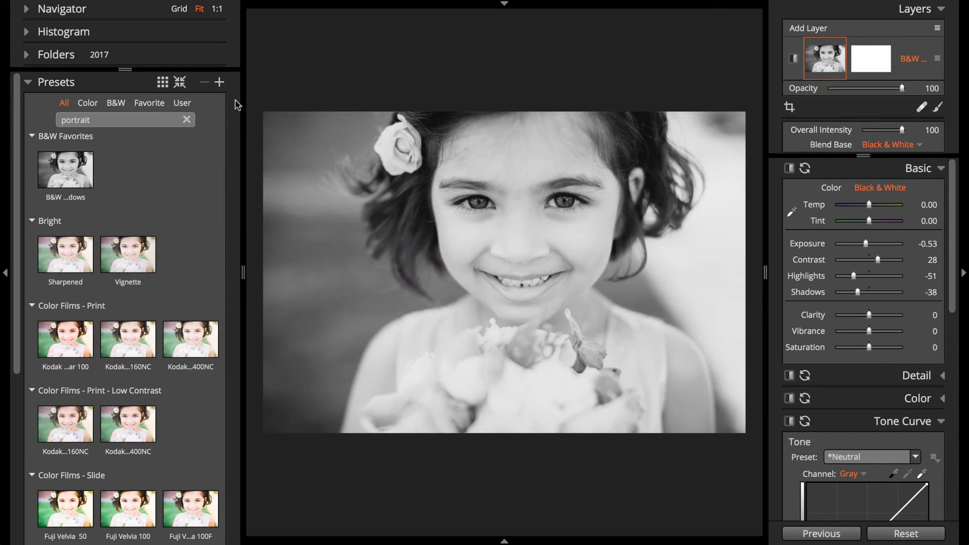
{"action": "left_click", "coordinate": [187, 120]}
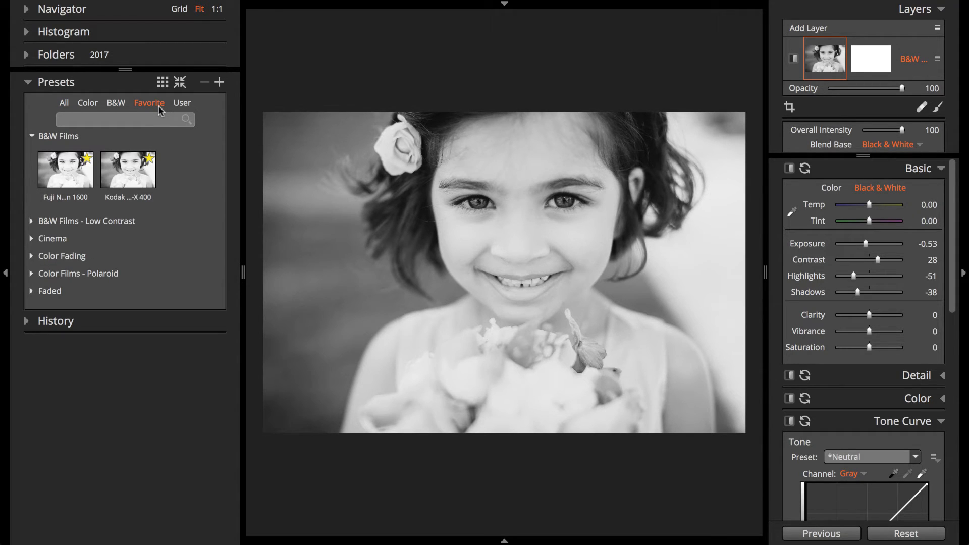
{"action": "left_click", "coordinate": [65, 104]}
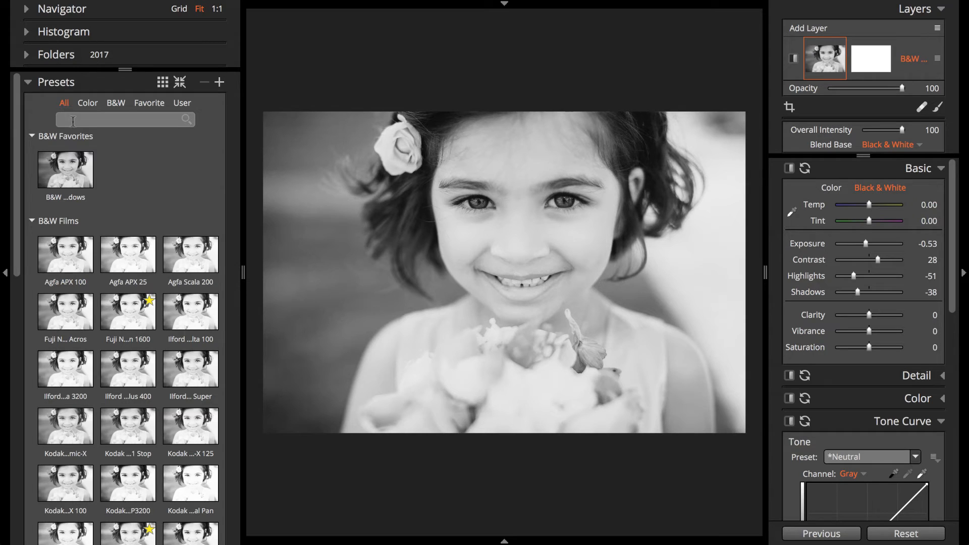
Export the preset in the B&W Favorites category to the Desktop folder.
{"action": "right_click", "coordinate": [72, 183]}
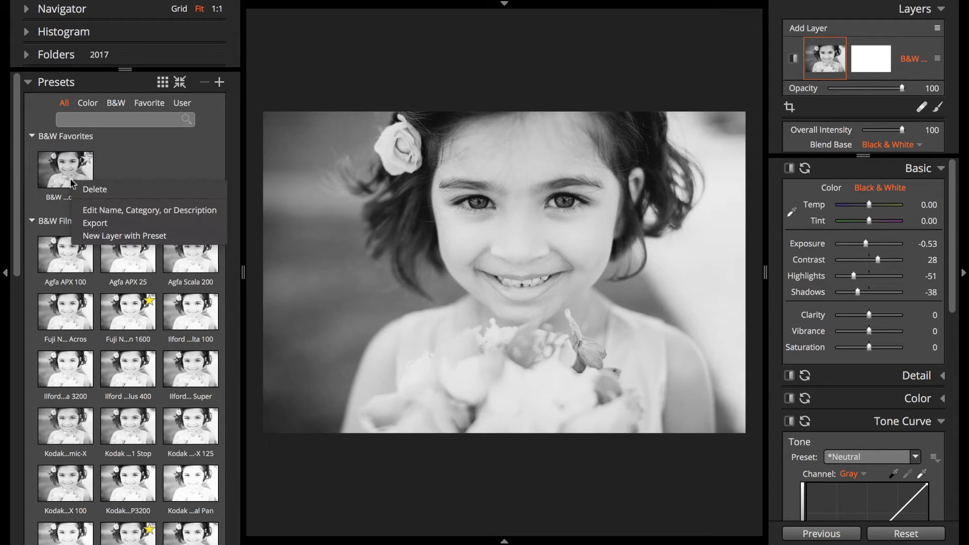
{"action": "left_click", "coordinate": [96, 224]}
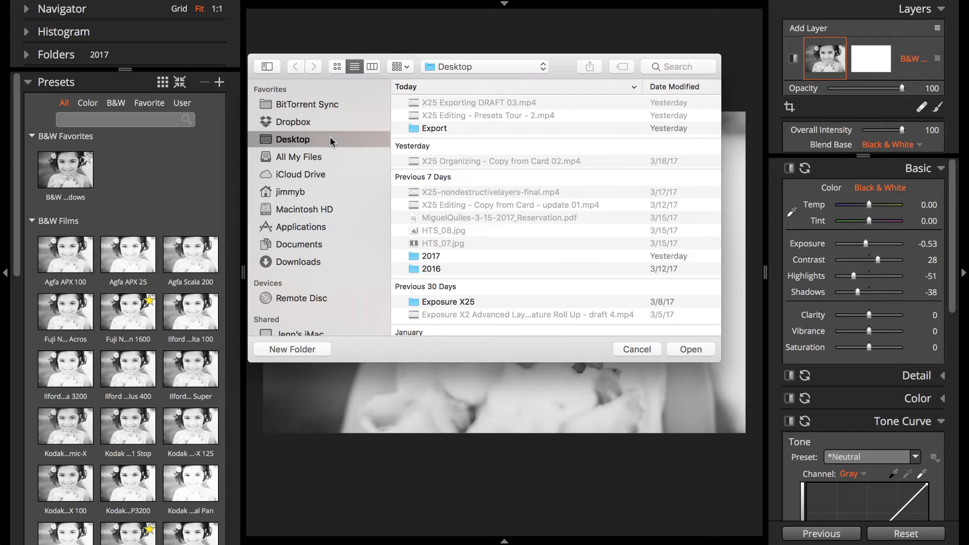
{"action": "left_click", "coordinate": [690, 349]}
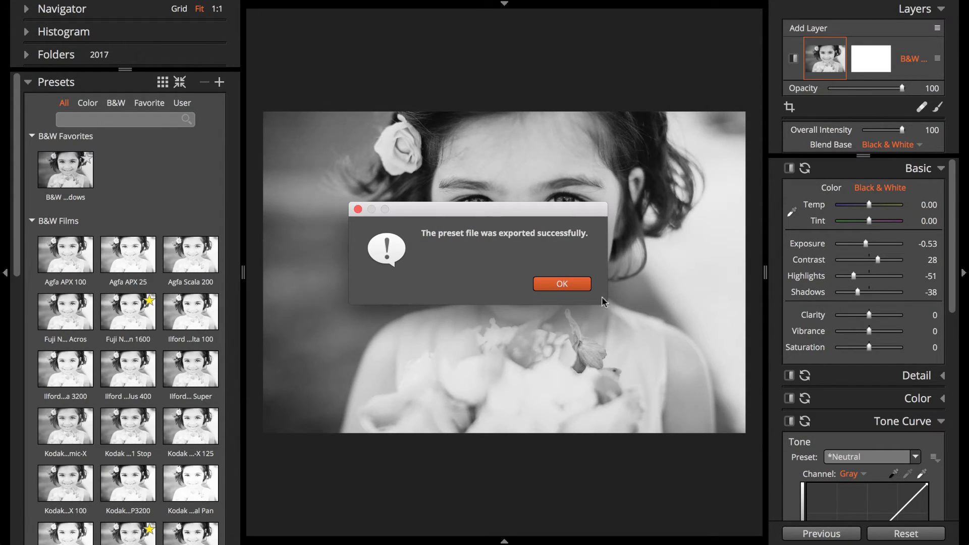
{"action": "left_click", "coordinate": [561, 284]}
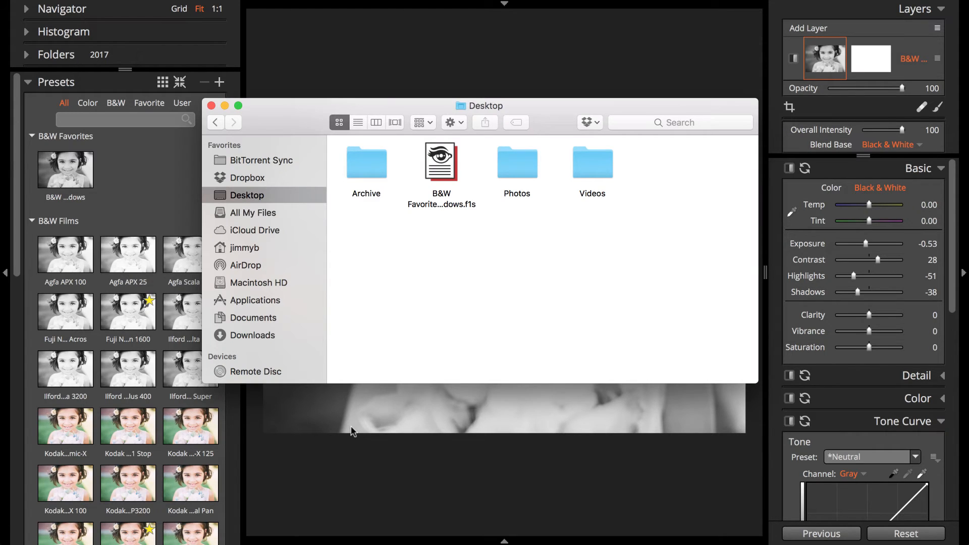
Import the exported B&W Favorites .f1s preset file from the Desktop folder.
{"action": "left_click", "coordinate": [427, 168]}
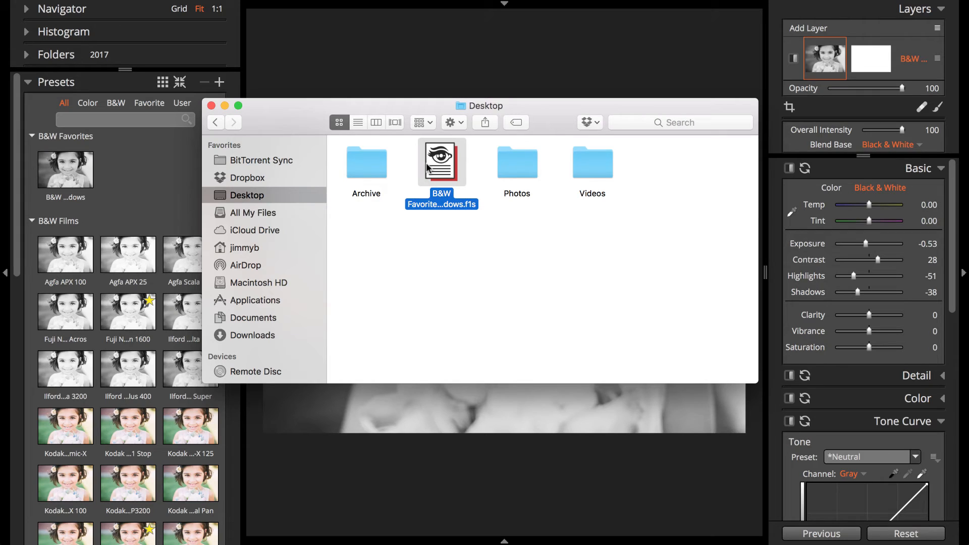
{"action": "double_click", "coordinate": [428, 168]}
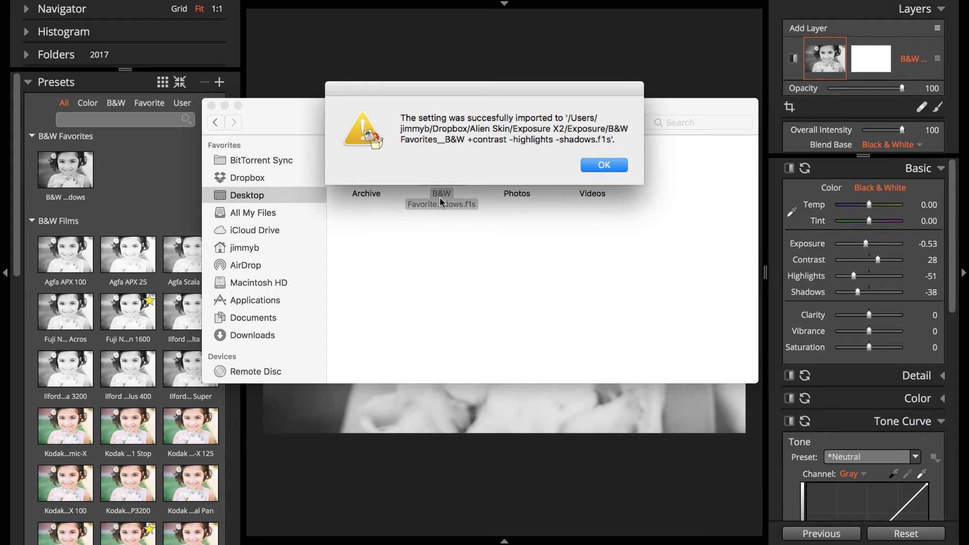
{"action": "left_click", "coordinate": [586, 165]}
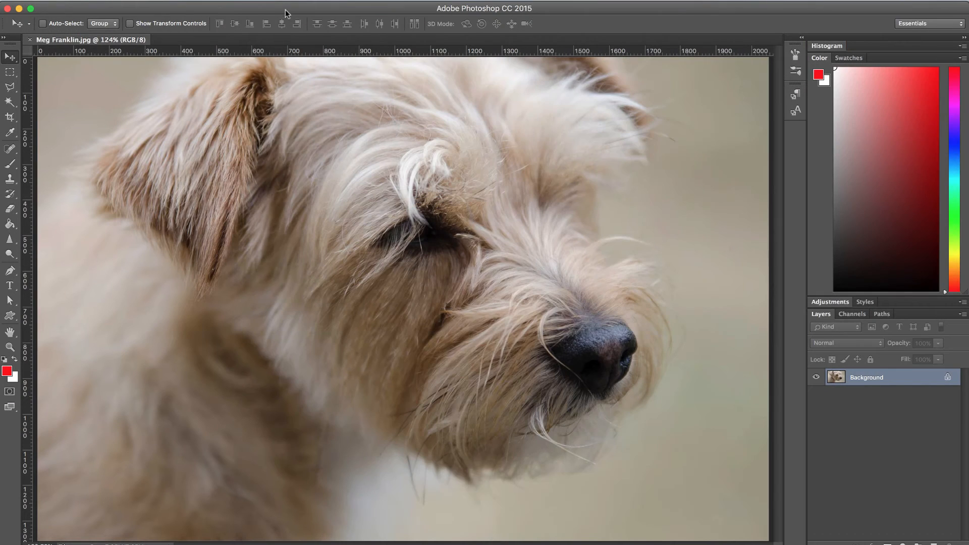
In Photoshop, open the dog photo in the Alien Skin Exposure X2 filter.
{"action": "left_click", "coordinate": [285, 2]}
{"action": "mouse_move", "coordinate": [390, 255]}
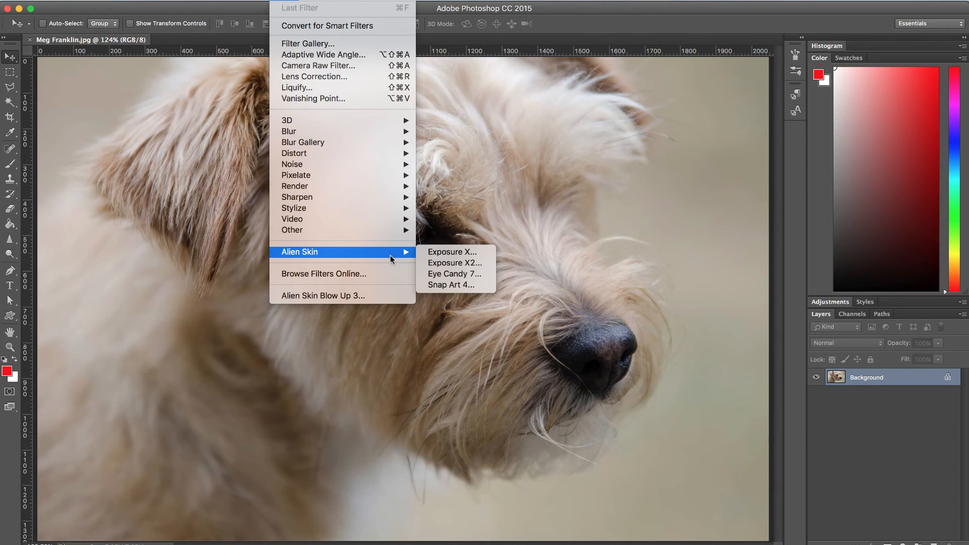
{"action": "left_click", "coordinate": [443, 261]}
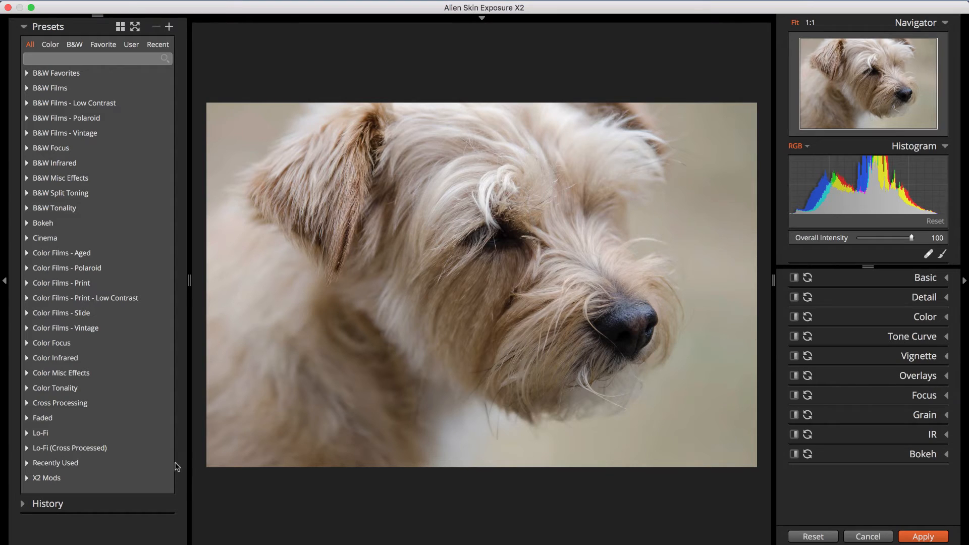
Expand the Recently Used category and try its presets sharp n light (modified) (3), Indian Wedding and Fuji Neopan 1600 on the dog photo.
{"action": "left_click", "coordinate": [33, 464]}
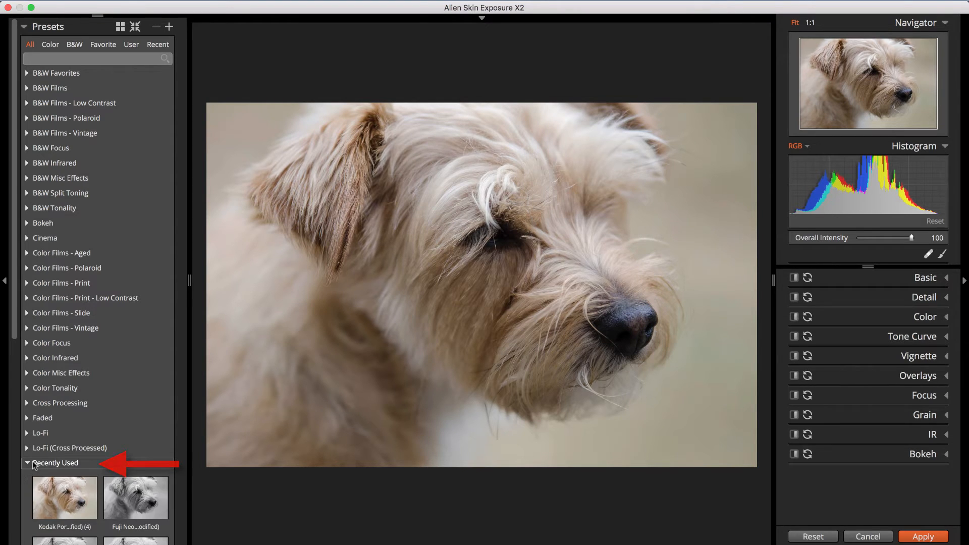
{"action": "left_click", "coordinate": [32, 461]}
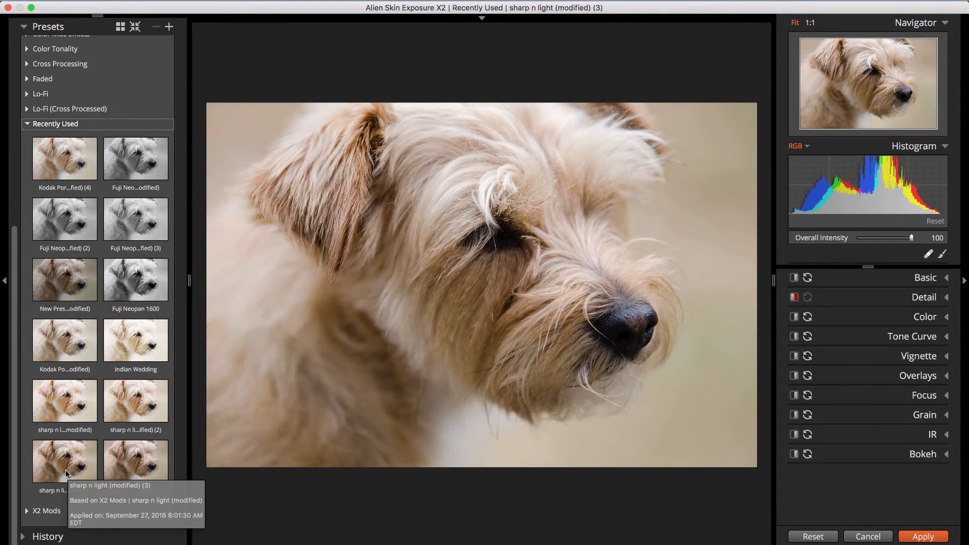
{"action": "left_click", "coordinate": [138, 347]}
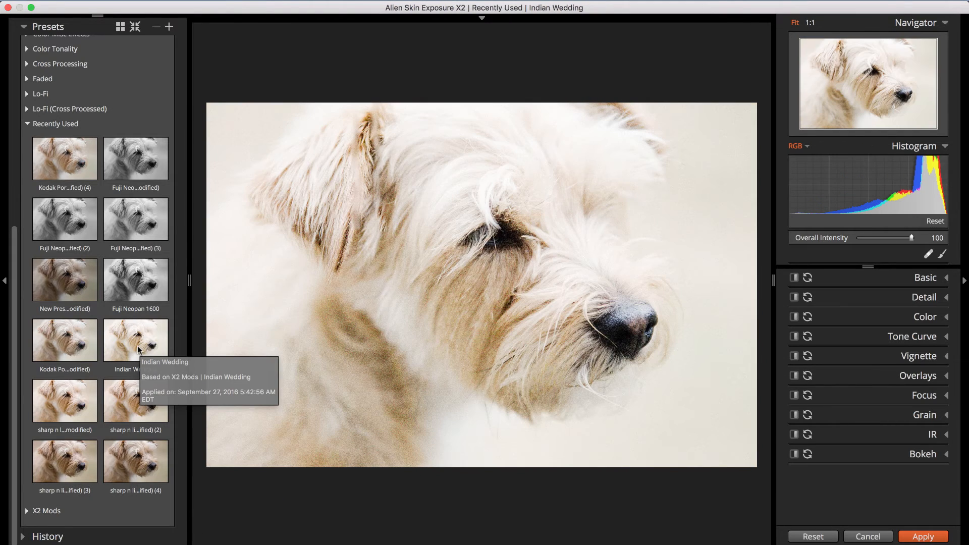
{"action": "left_click", "coordinate": [136, 275]}
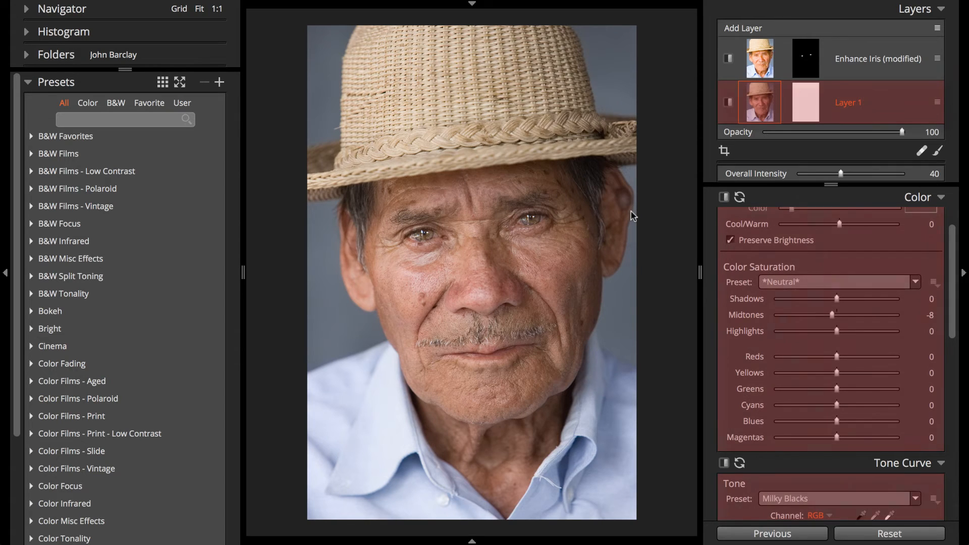
Start saving the current settings as a preset, choosing settings per layer and excluding the Enhance Iris (modified) layer.
{"action": "left_click", "coordinate": [750, 58]}
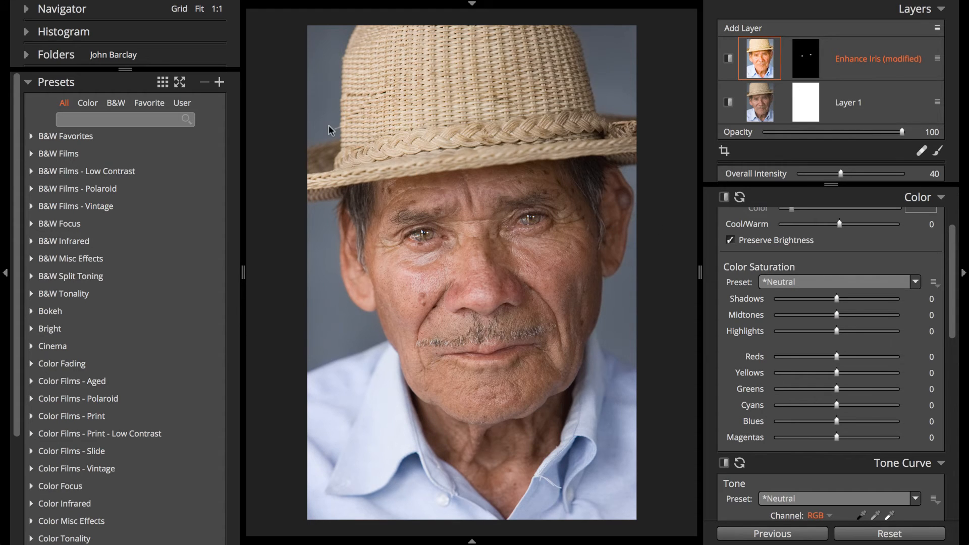
{"action": "left_click", "coordinate": [143, 7]}
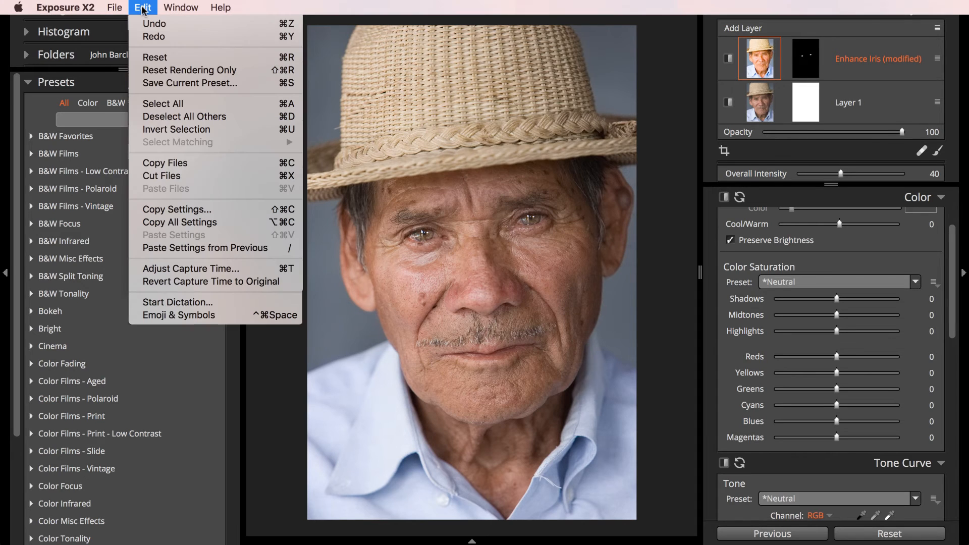
{"action": "left_click", "coordinate": [167, 85]}
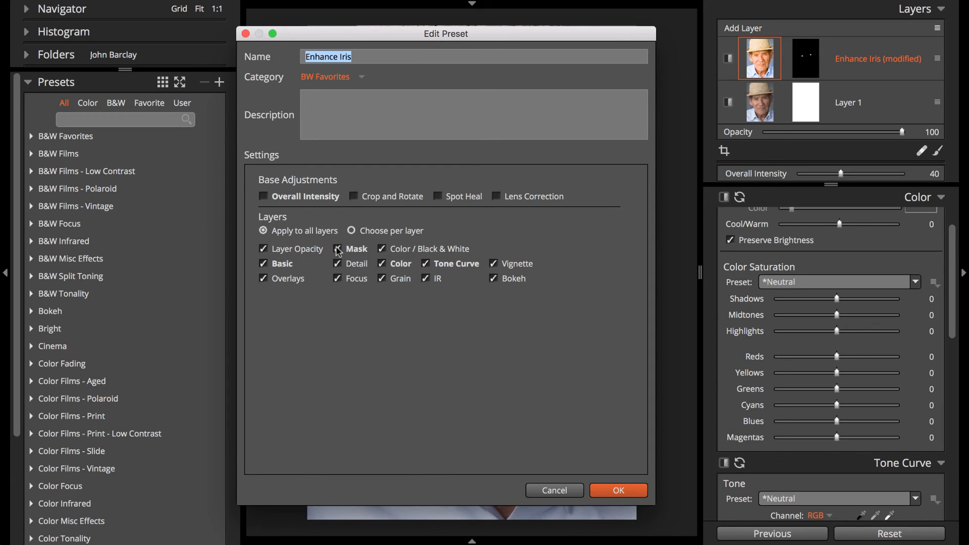
{"action": "left_click", "coordinate": [352, 233]}
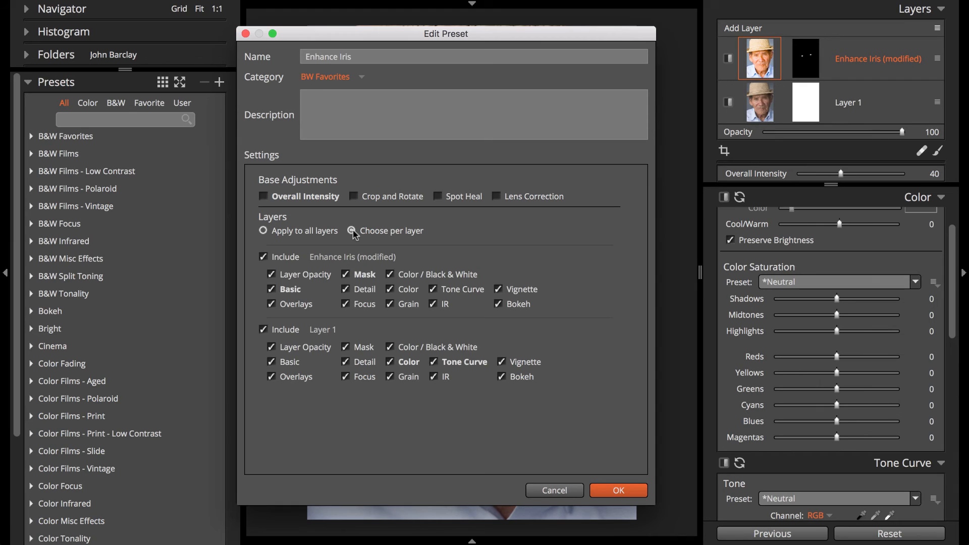
{"action": "left_click", "coordinate": [264, 258]}
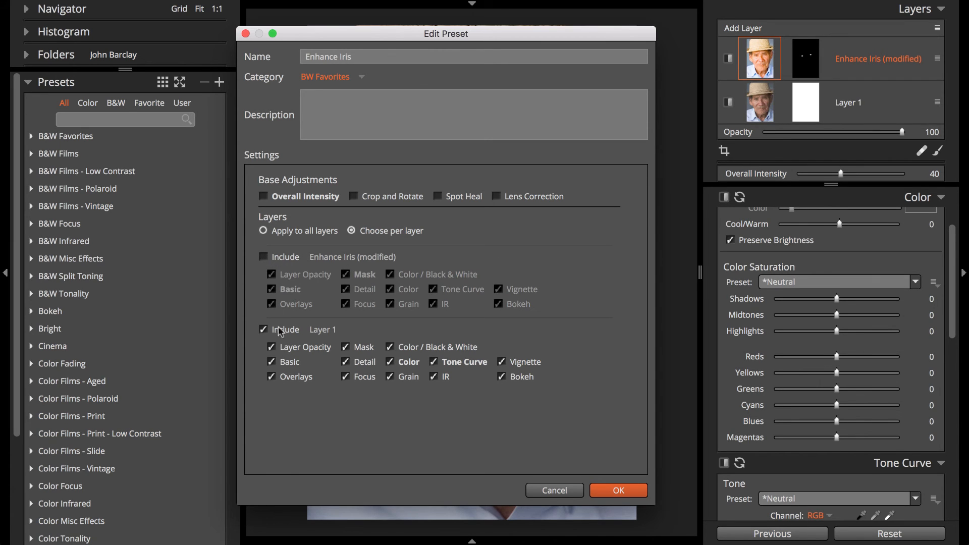
Exclude every Layer 1 setting from the preset except Color and Tone Curve.
{"action": "left_click", "coordinate": [271, 347]}
{"action": "left_click", "coordinate": [271, 362]}
{"action": "left_click", "coordinate": [271, 376]}
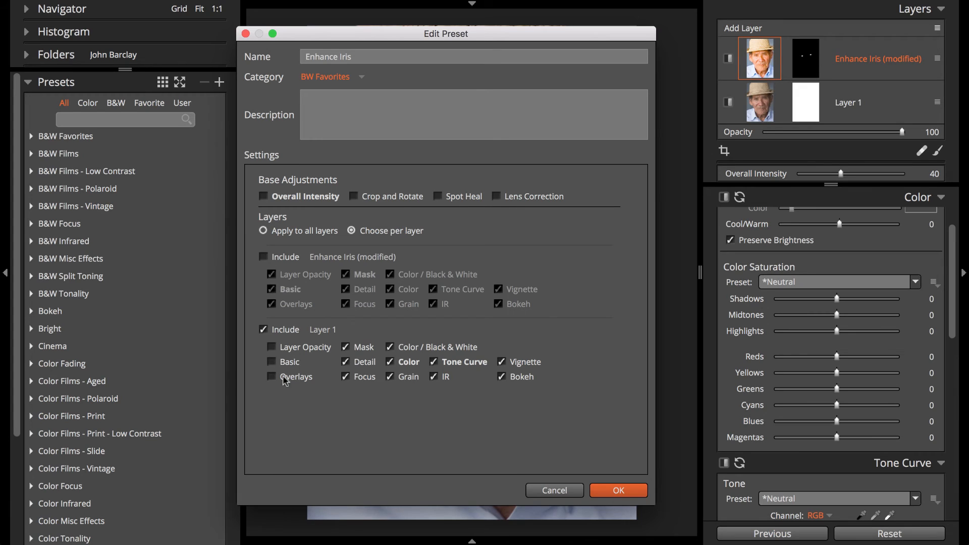
{"action": "left_click", "coordinate": [346, 362]}
{"action": "left_click", "coordinate": [346, 347]}
{"action": "left_click", "coordinate": [346, 377]}
{"action": "left_click", "coordinate": [389, 348]}
{"action": "left_click", "coordinate": [390, 376]}
{"action": "left_click", "coordinate": [434, 377]}
{"action": "left_click", "coordinate": [504, 363]}
{"action": "left_click", "coordinate": [503, 377]}
Name the preset "Tone Curve & Color Preset" in the My Presets category, describe it as "Boost Tone Curve and Saturation", and save it.
{"action": "left_click_drag", "start_coordinate": [396, 57], "coordinate": [302, 57]}
{"action": "type", "text": "Tone Curve & Color Preset"}
{"action": "left_click", "coordinate": [337, 80]}
{"action": "left_click", "coordinate": [330, 116]}
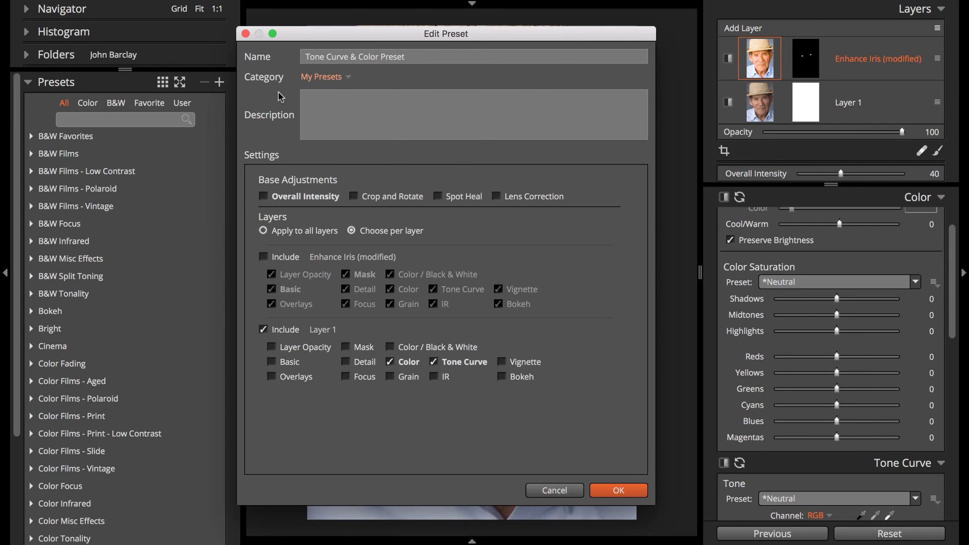
{"action": "type", "text": "Boost Tone Curve and Saturation"}
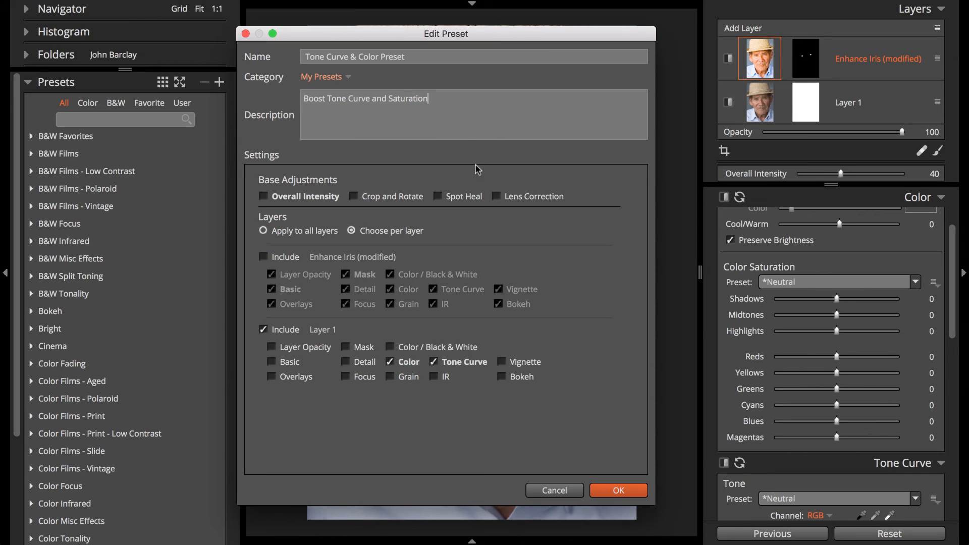
{"action": "left_click", "coordinate": [610, 490]}
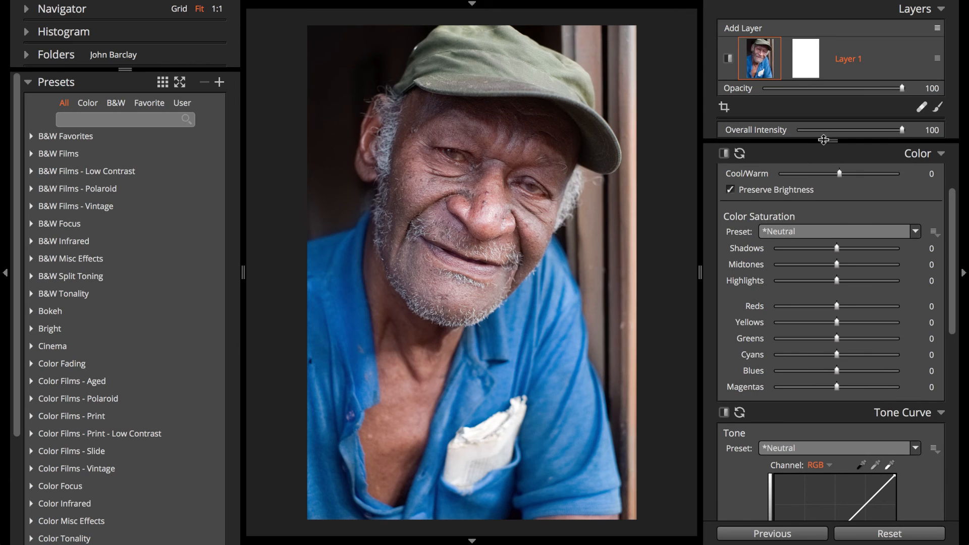
Apply the Tone Curve & Color Preset from the My Presets category to the portrait of the man in the green cap.
{"action": "left_click_drag", "start_coordinate": [824, 140], "coordinate": [828, 1]}
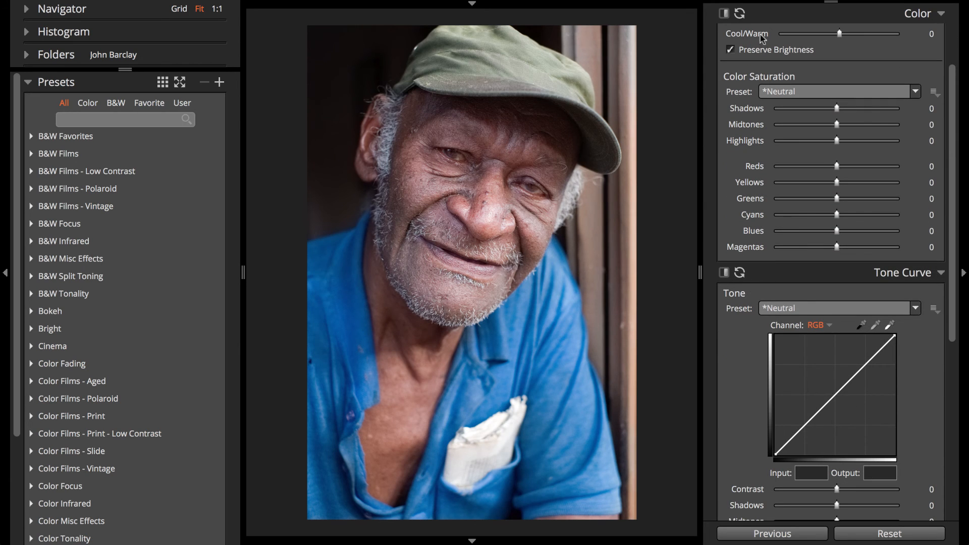
{"action": "scroll", "coordinate": [102, 390], "scroll_direction": "down", "scroll_amount": 5}
{"action": "left_click", "coordinate": [56, 486]}
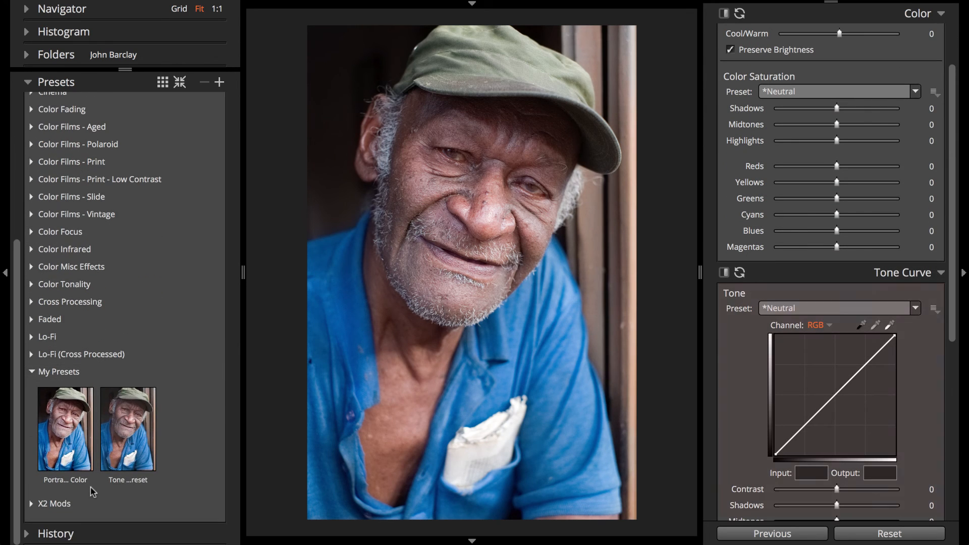
{"action": "left_click", "coordinate": [133, 460]}
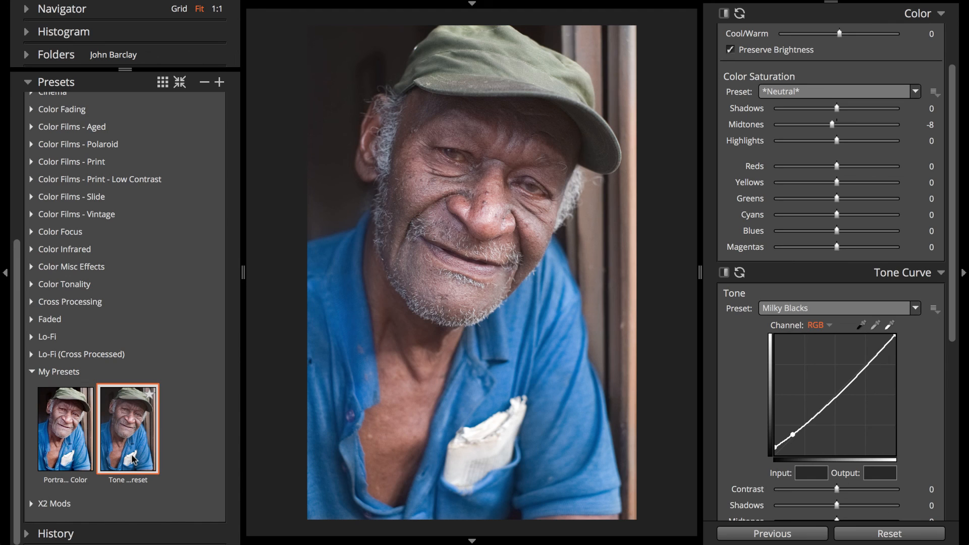
Copy the portrait's settings with the default options applied to all layers, and also use Copy All Settings on it.
{"action": "key", "text": "super+alt+c"}
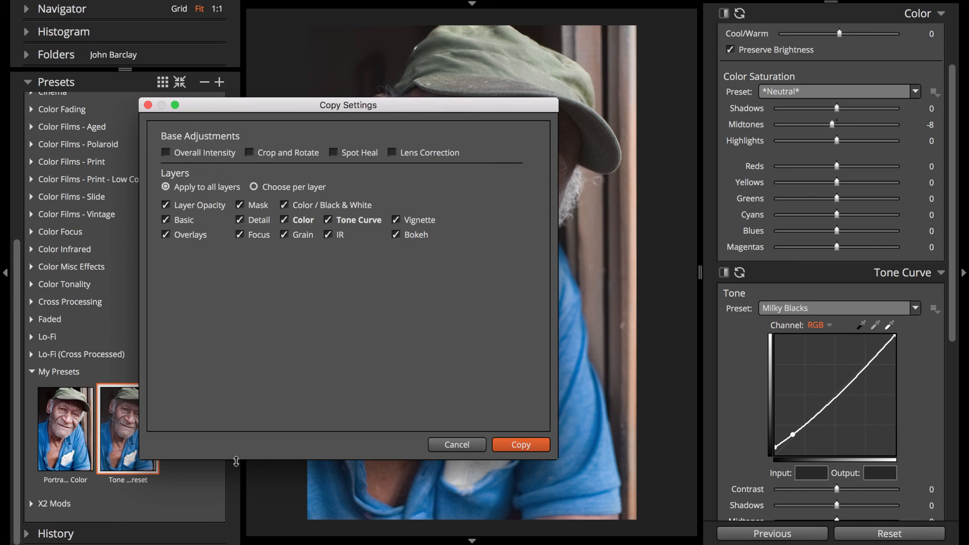
{"action": "key", "text": "Return"}
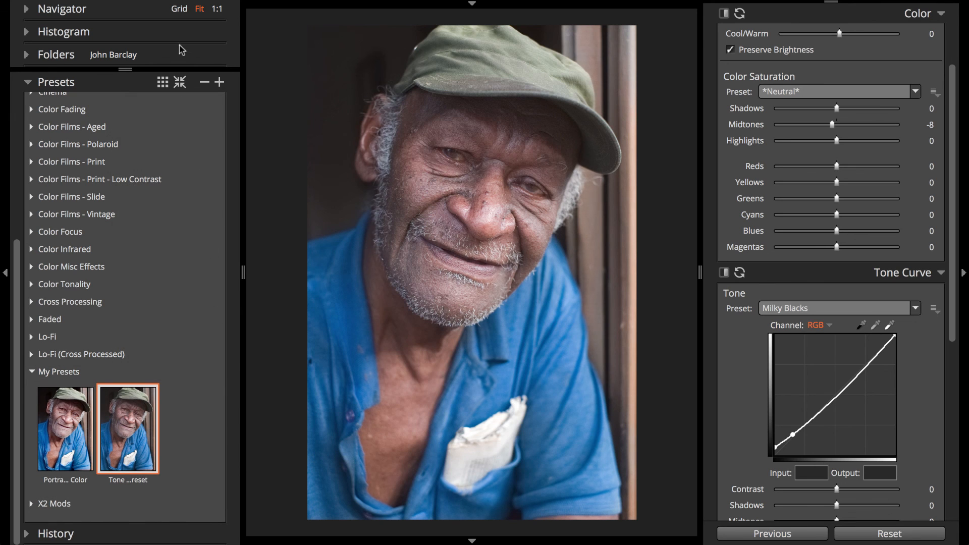
{"action": "left_click", "coordinate": [142, 7]}
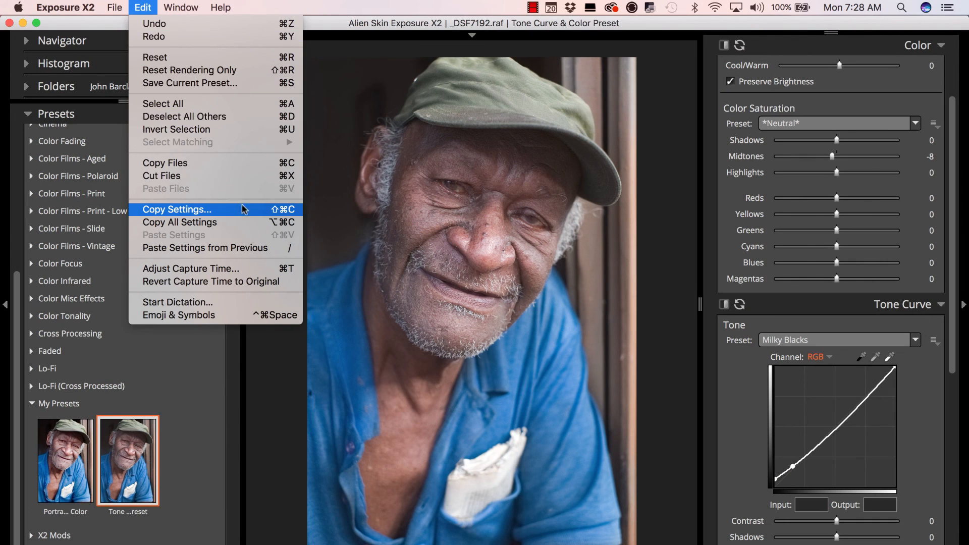
{"action": "left_click", "coordinate": [246, 214]}
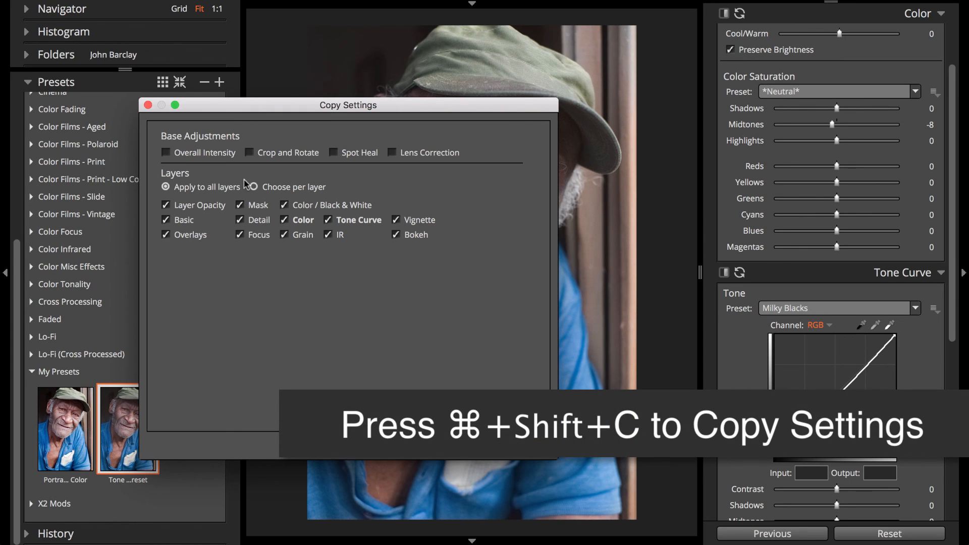
{"action": "key", "text": "Return"}
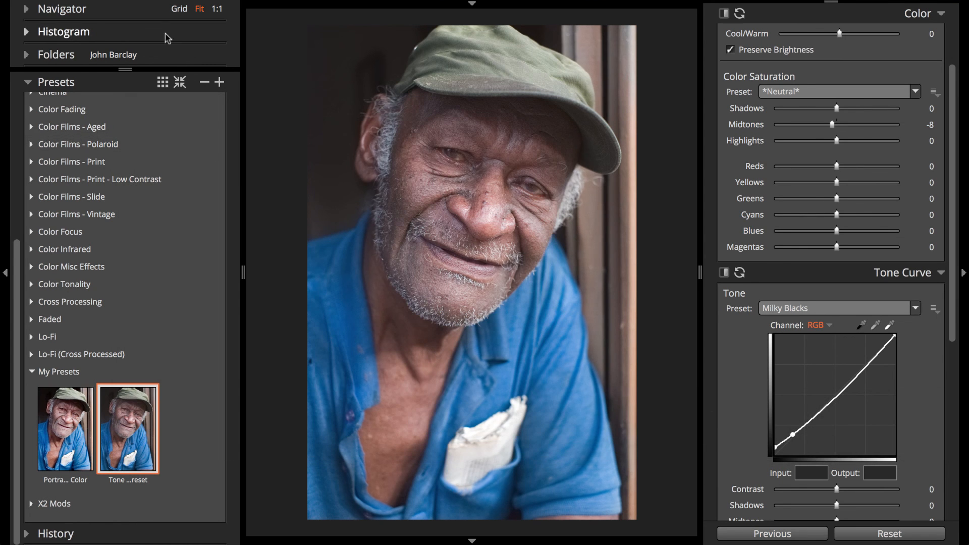
{"action": "left_click", "coordinate": [141, 7]}
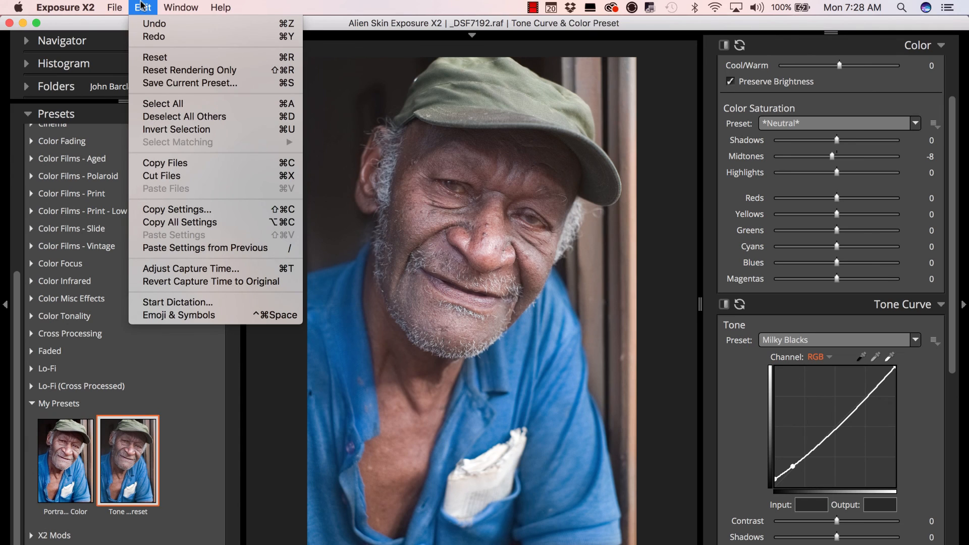
{"action": "left_click", "coordinate": [229, 224]}
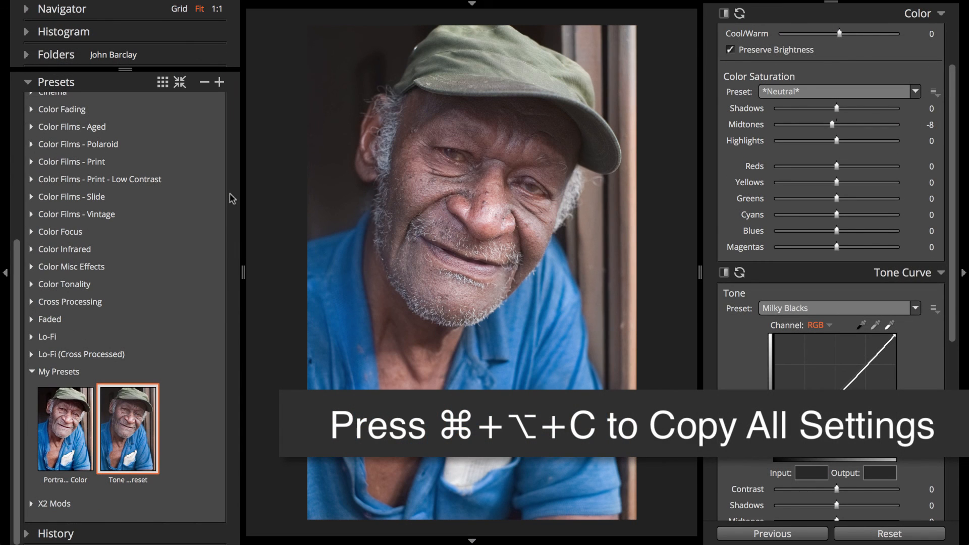